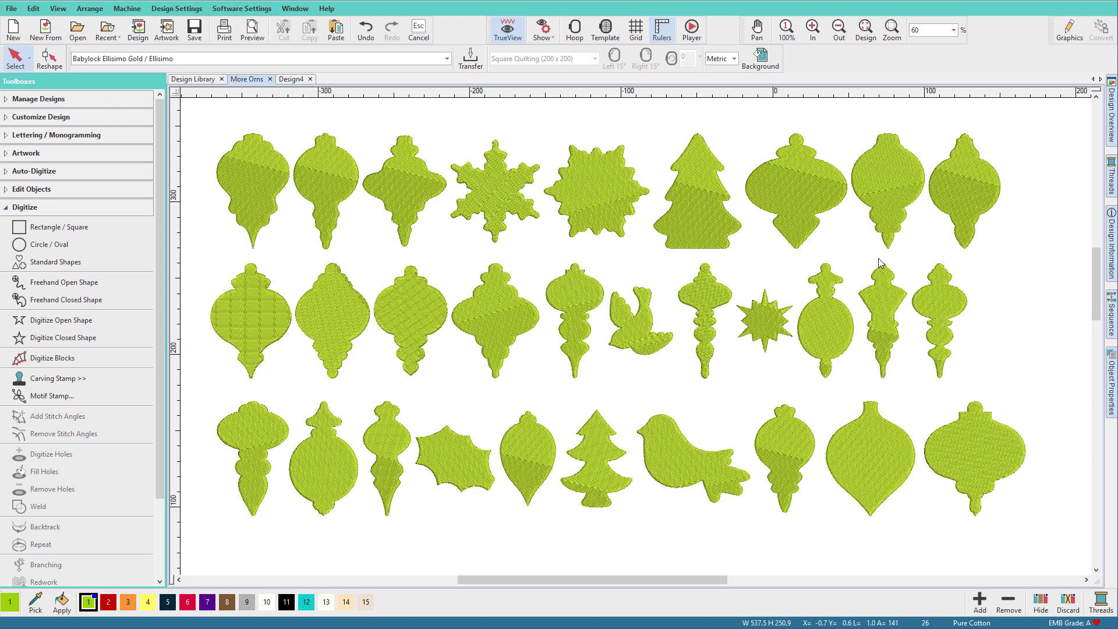
In the Design4 document, choose the HV202 standard shape from the Urban Borders category
left_click(292, 79)
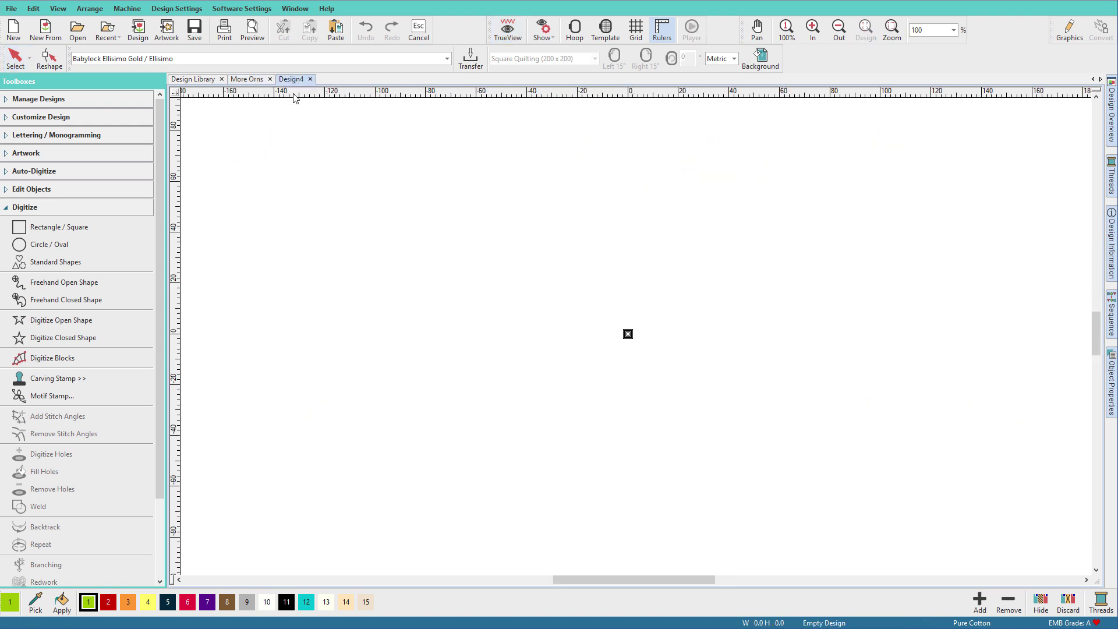
left_click(66, 264)
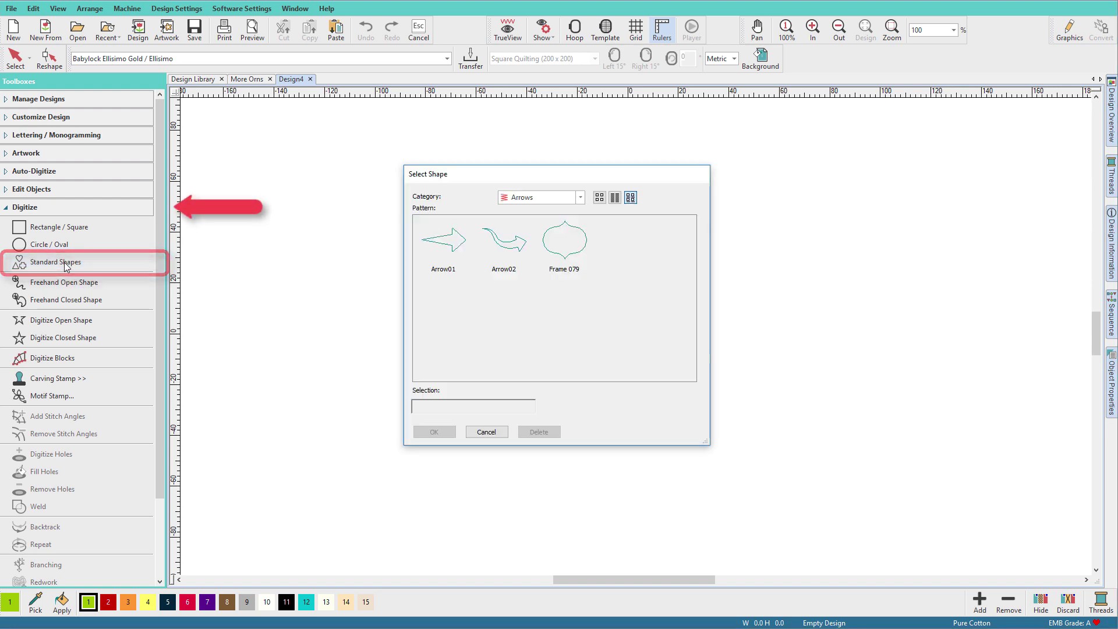
left_click(580, 198)
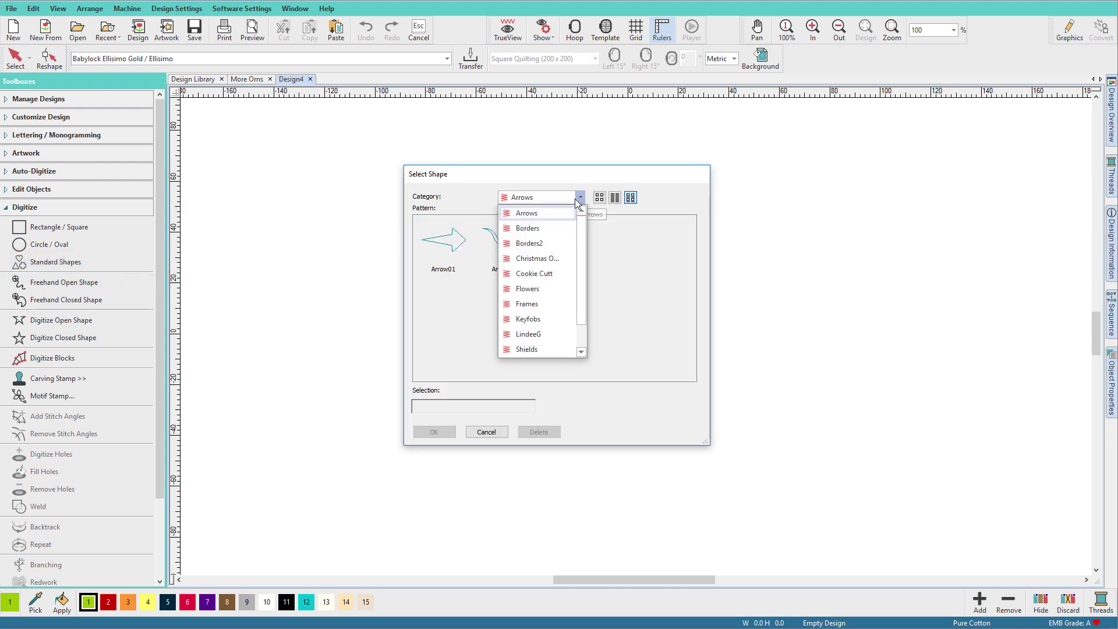
mouse_move(582, 309)
left_mouse_down()
mouse_move(582, 327)
mouse_move(582, 293)
left_mouse_up()
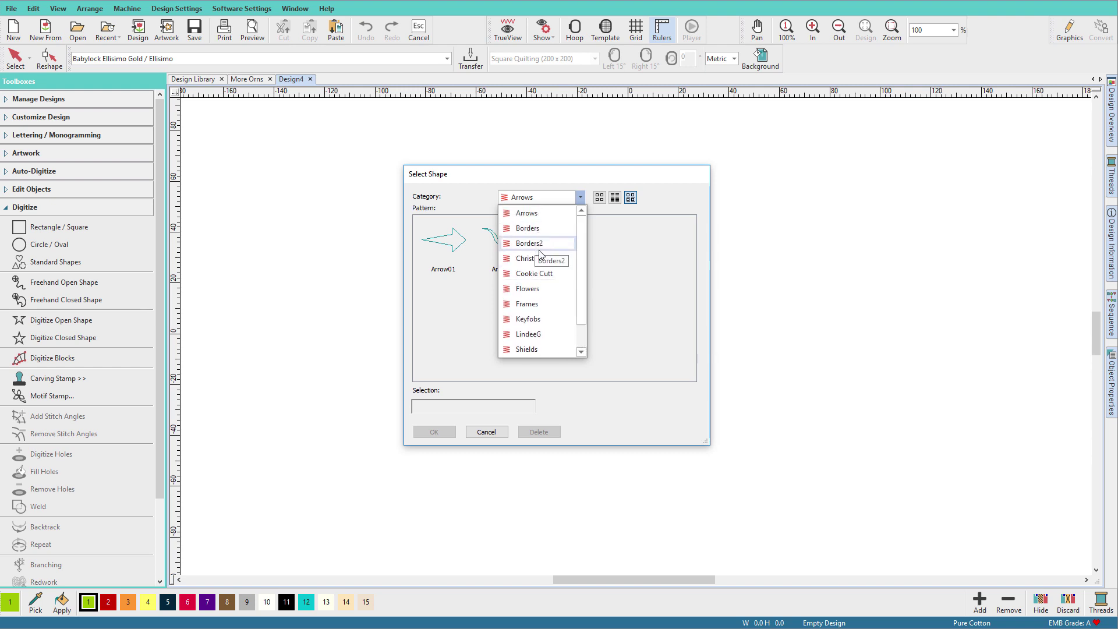
left_click_drag(579, 309, 575, 349)
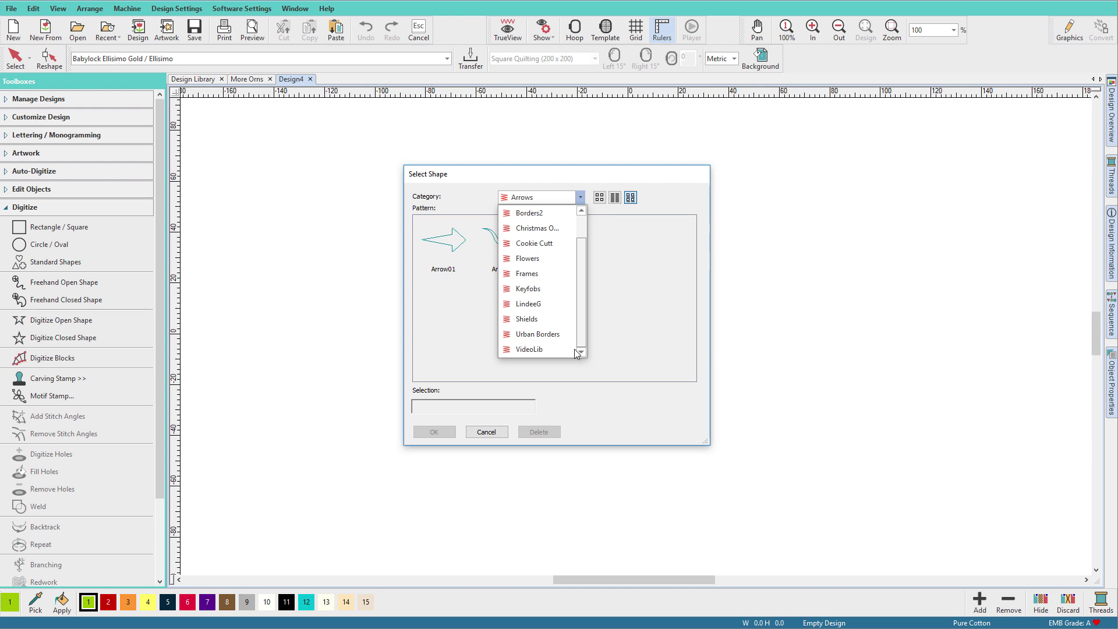
left_click(538, 334)
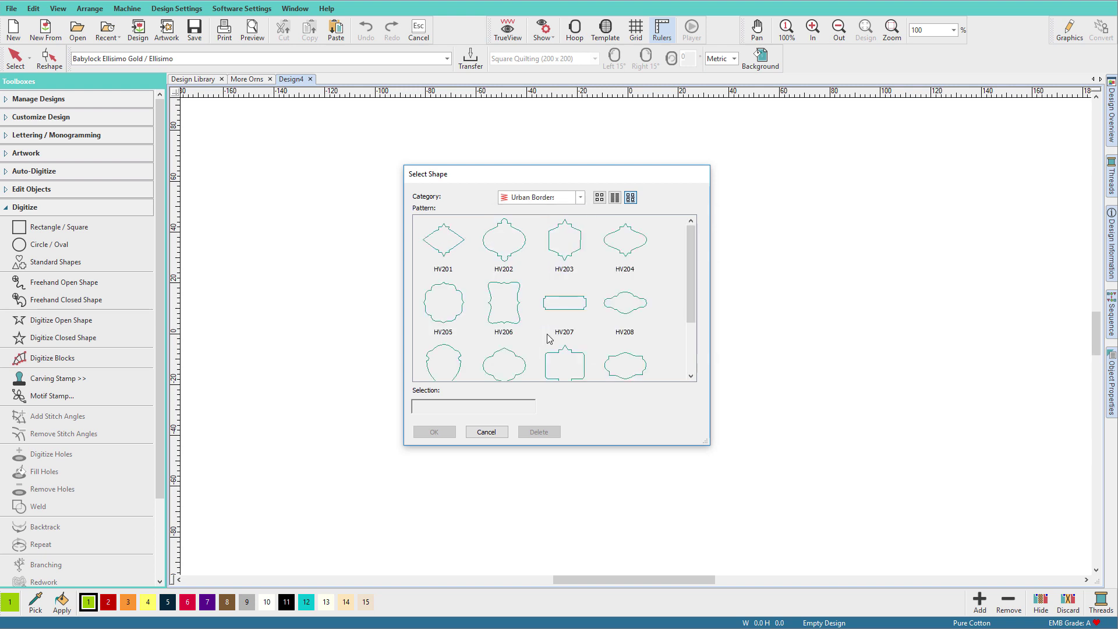
left_click(509, 244)
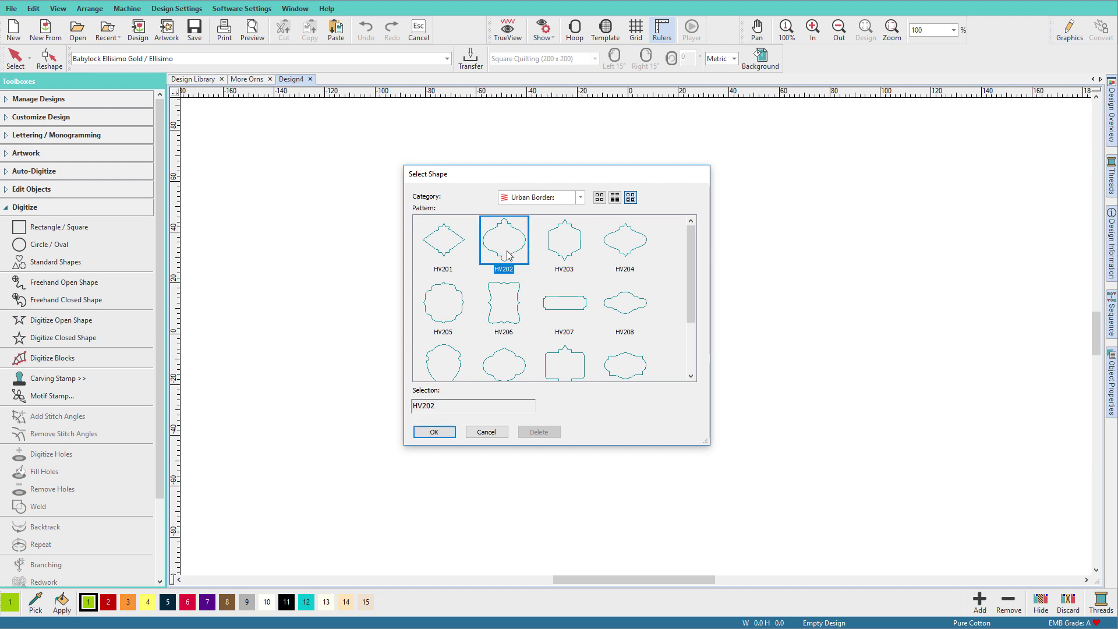
left_click(435, 432)
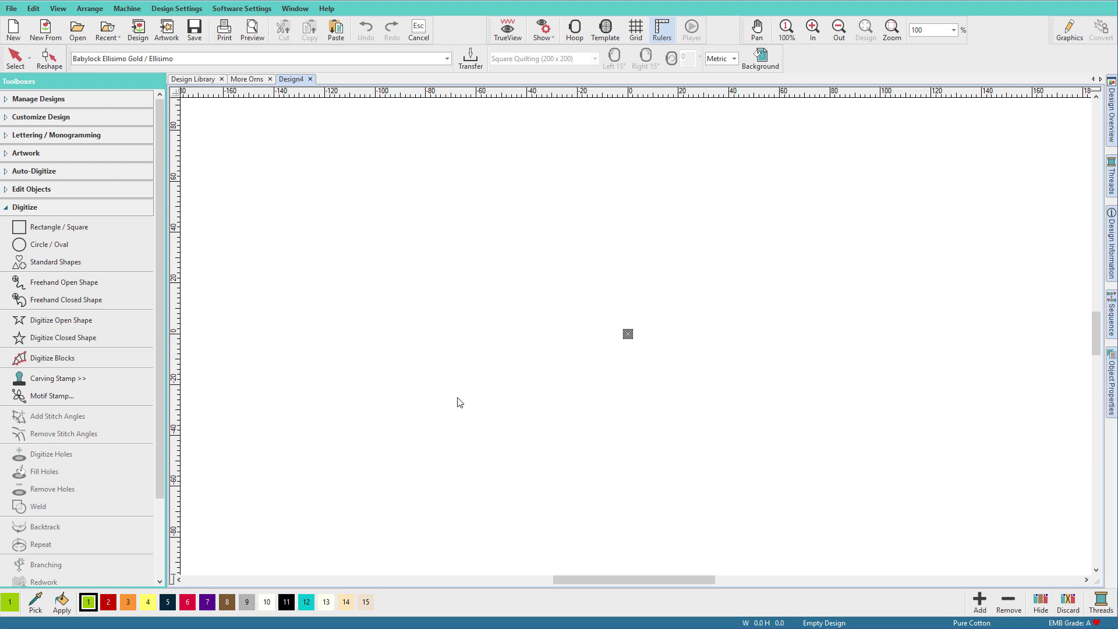
Draw the HV202 ornament about 90 mm wide and 108 mm high, and move it up and left on the canvas
left_click(484, 228)
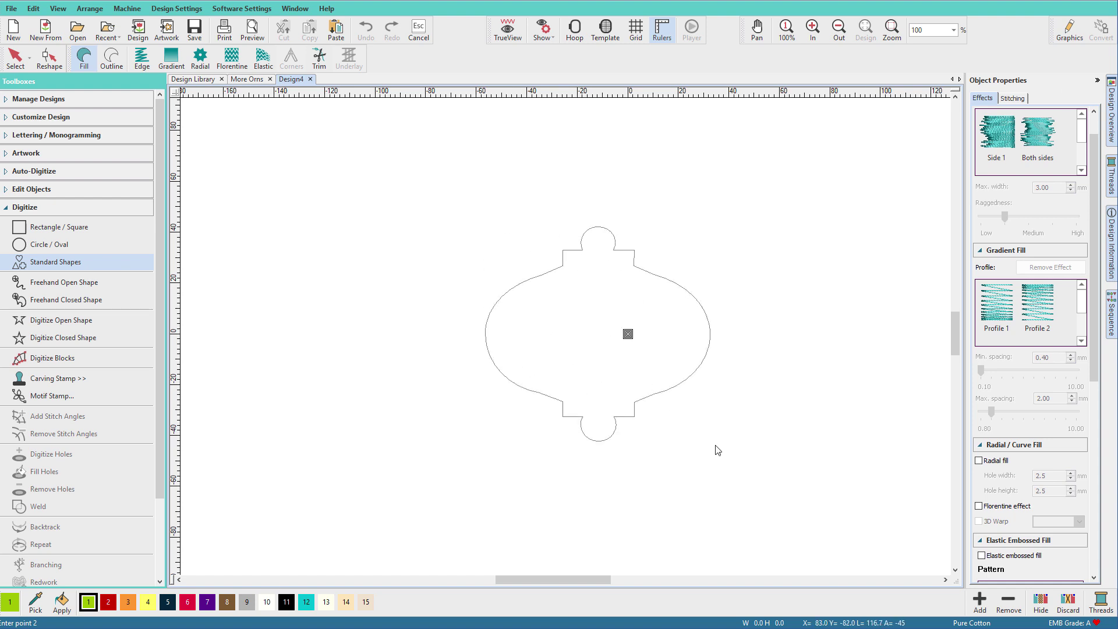
left_click(714, 505)
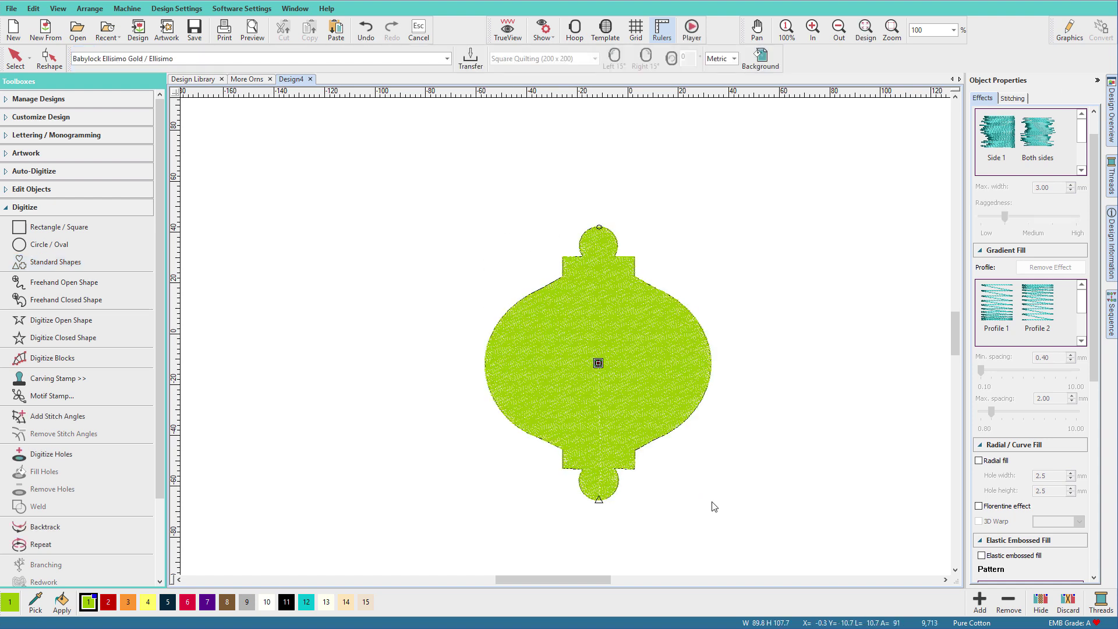
left_click_drag(643, 337, 612, 268)
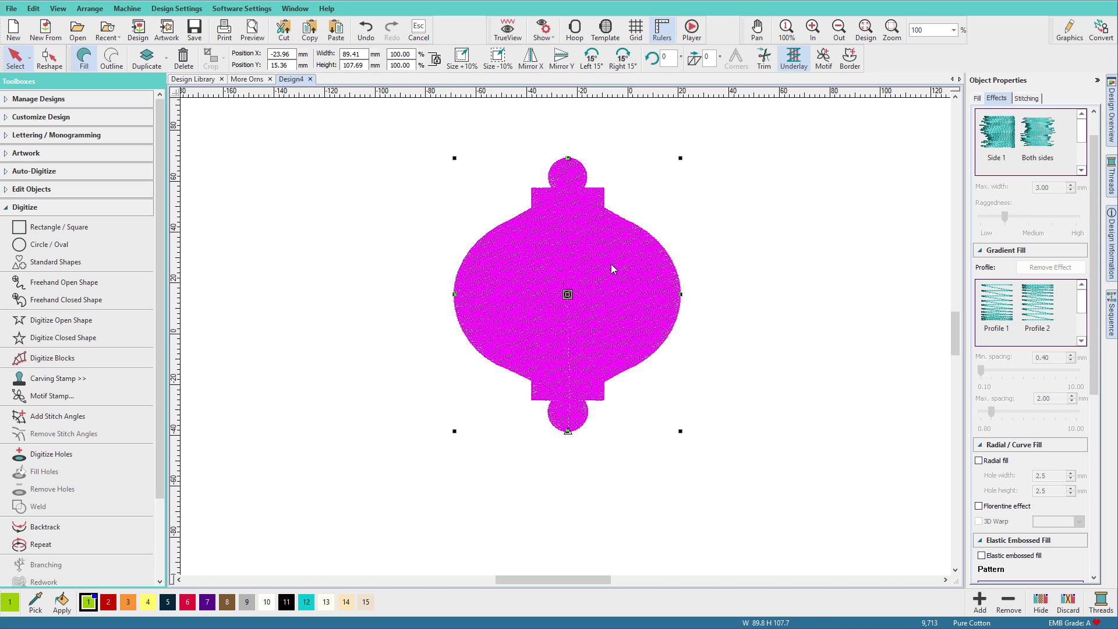
Choose standard shape K, the rounded capsule, from the Borders category
left_click(52, 268)
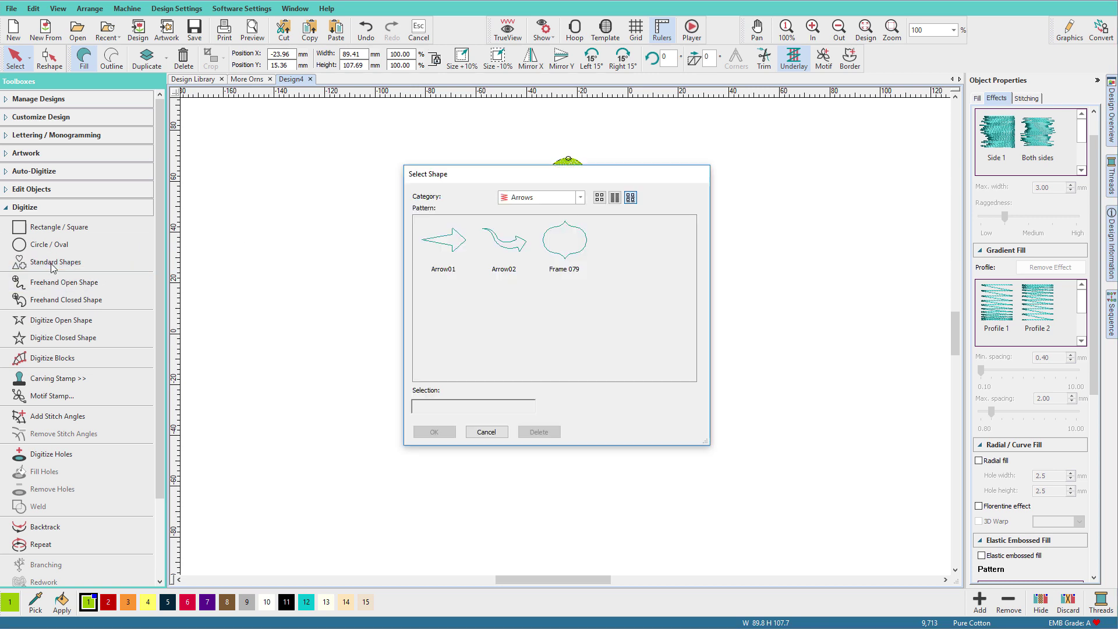
left_click(510, 198)
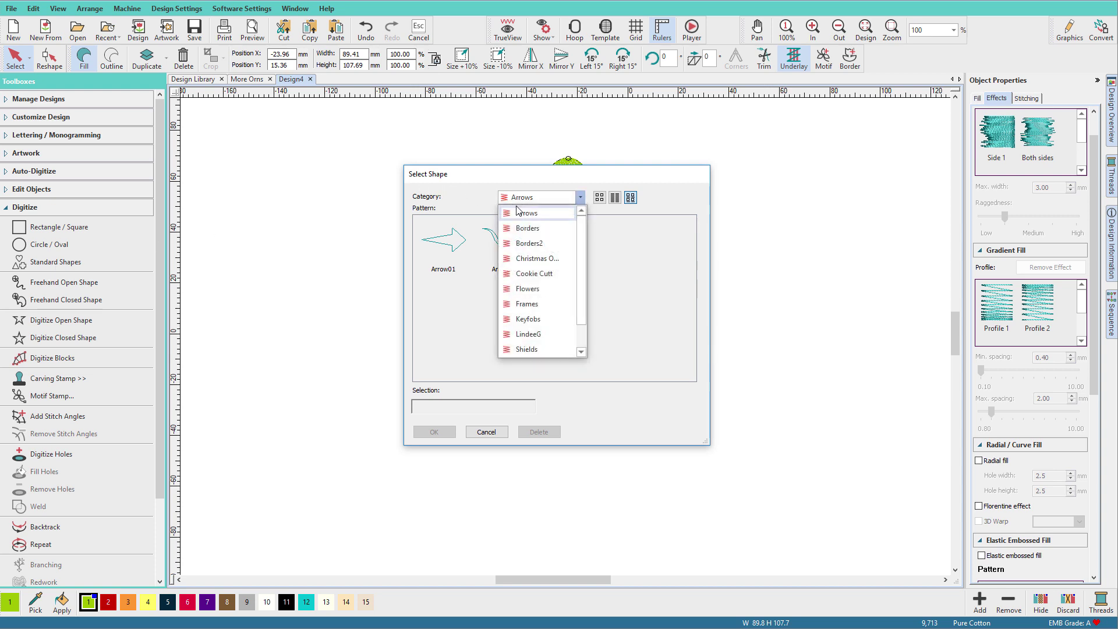
left_click(521, 227)
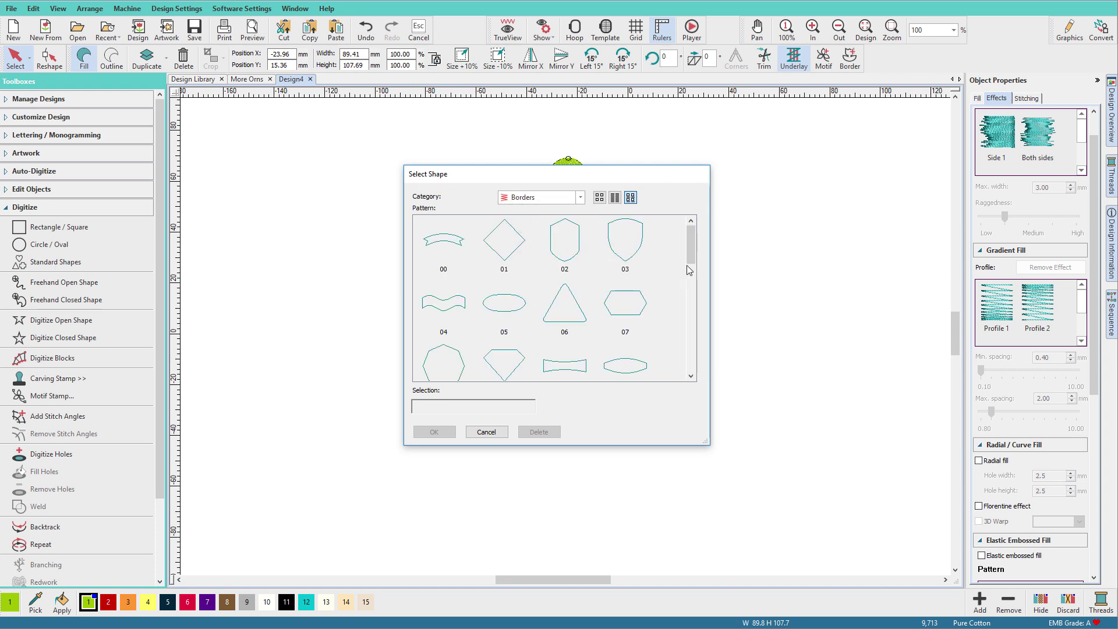
left_click_drag(691, 260, 685, 327)
left_click(570, 300)
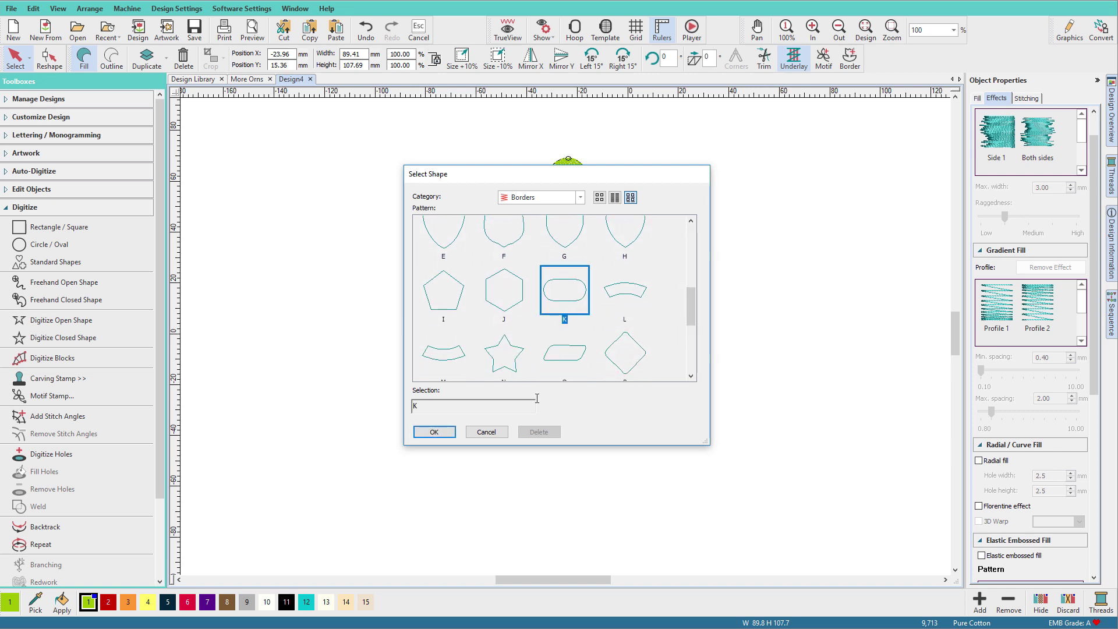
left_click(434, 432)
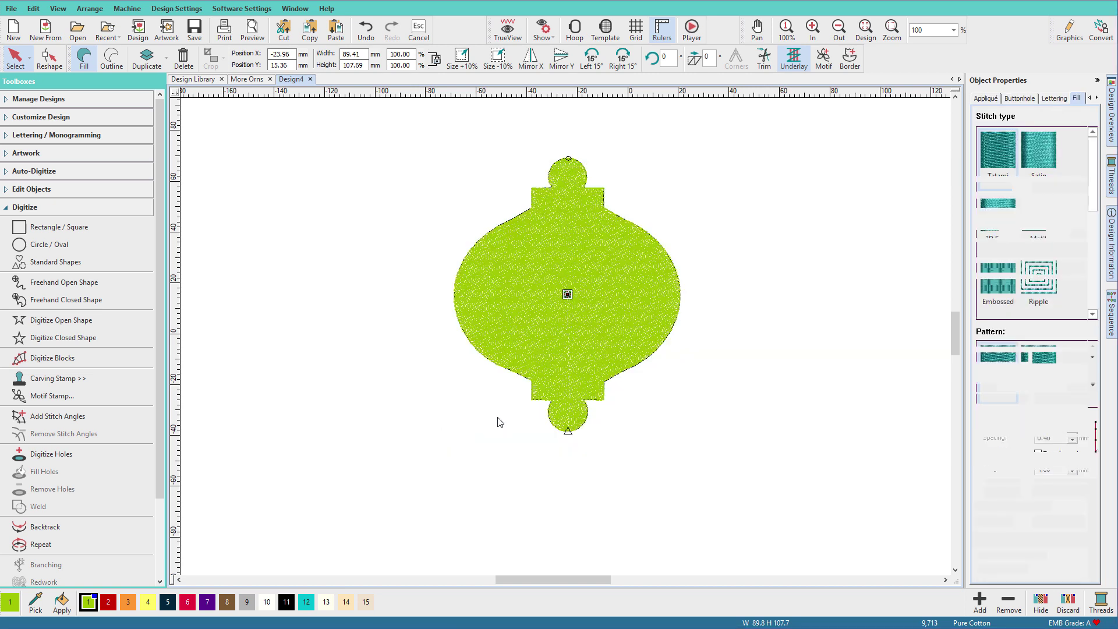
Draw the capsule about 34 mm wide and 15 mm high over the ornament's lower neck, and shift it to the right
left_click(519, 376)
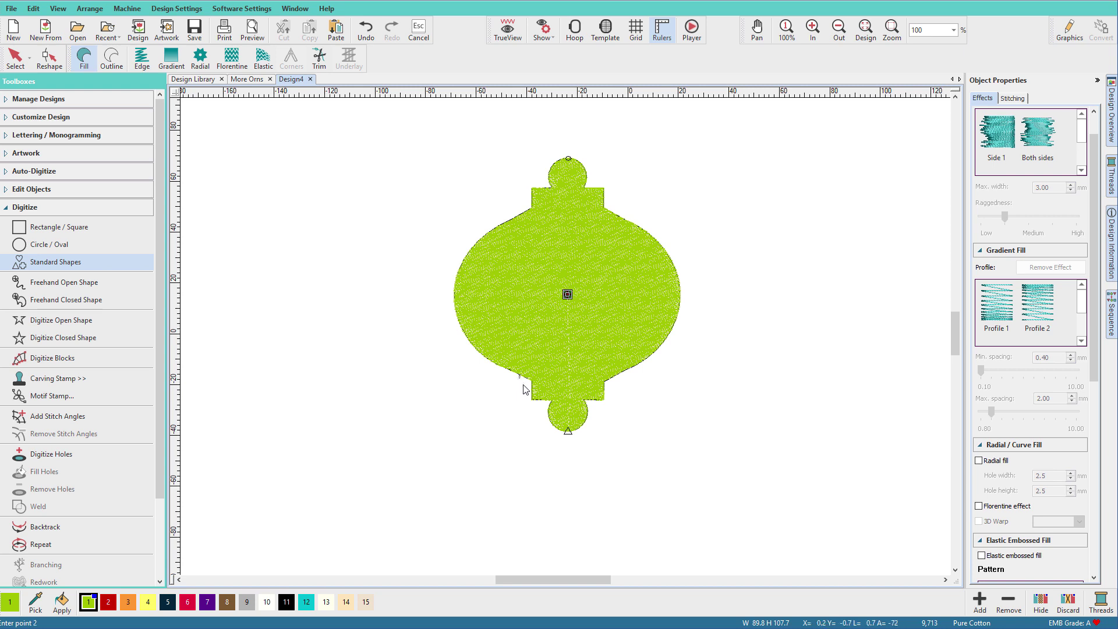
left_click(606, 417)
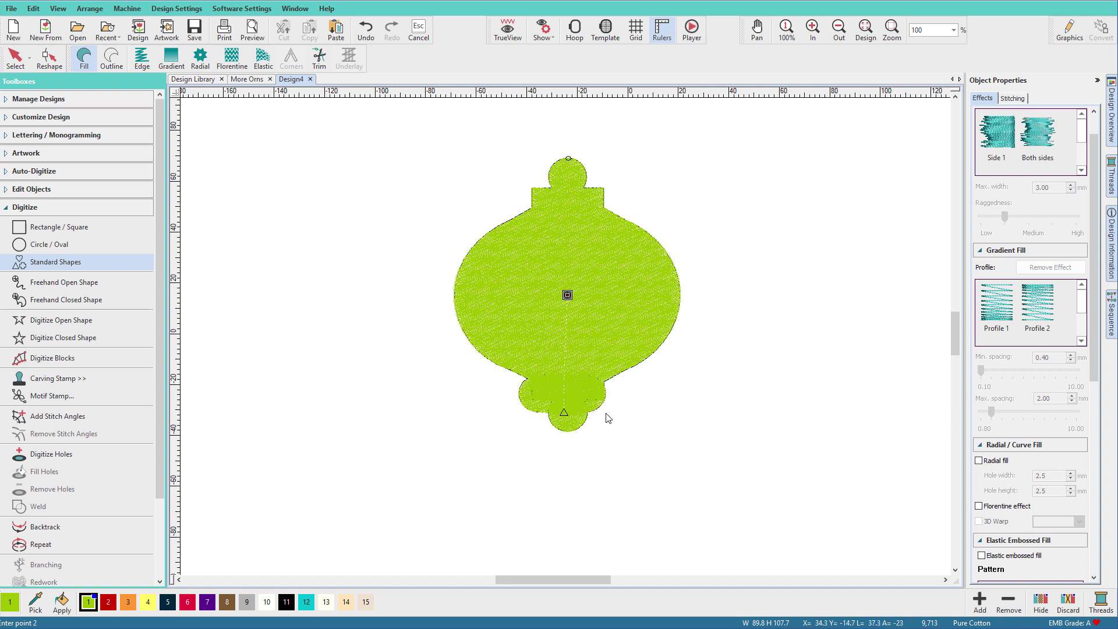
left_click(580, 394)
left_click_drag(593, 398, 593, 400)
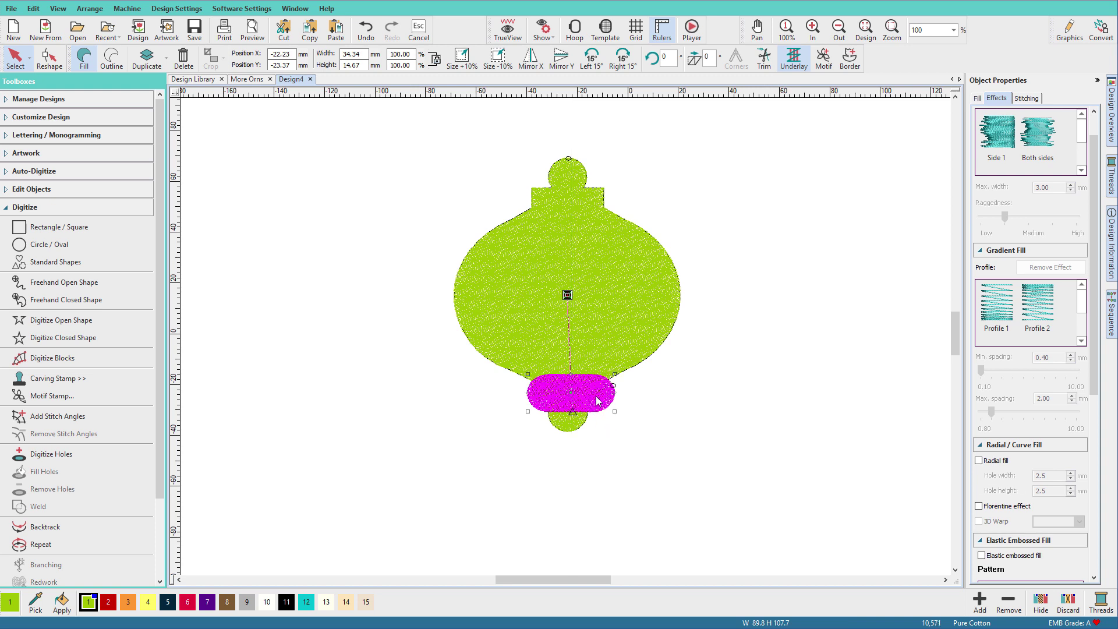
Reshape the capsule by pulling its top middle node up into a point, and centre the shape under the ornament body
key("h")
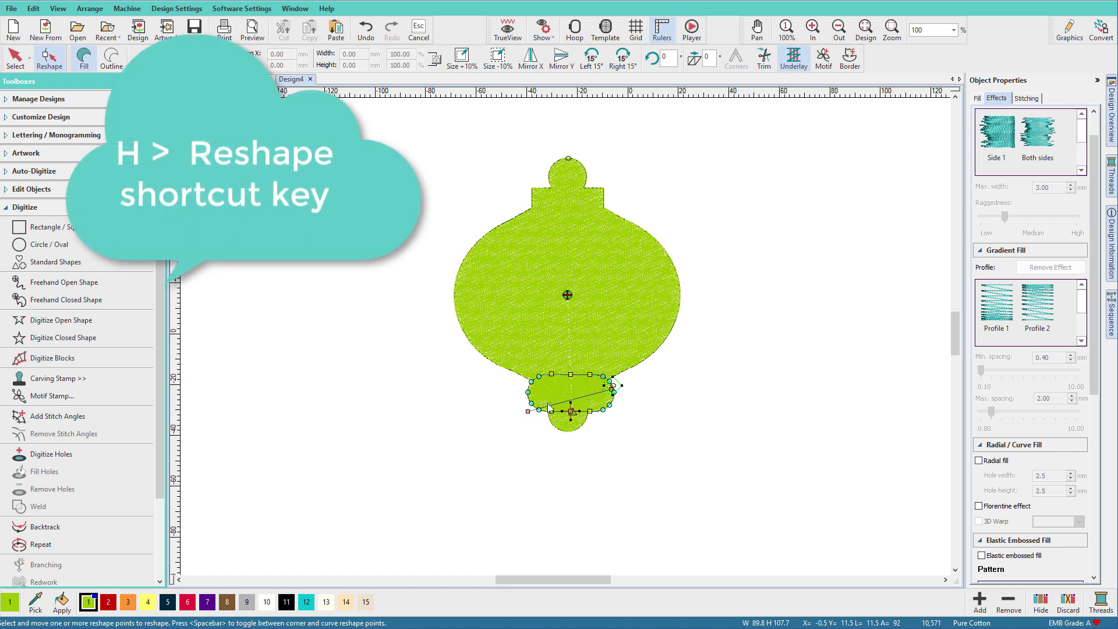
left_click_drag(571, 374, 573, 361)
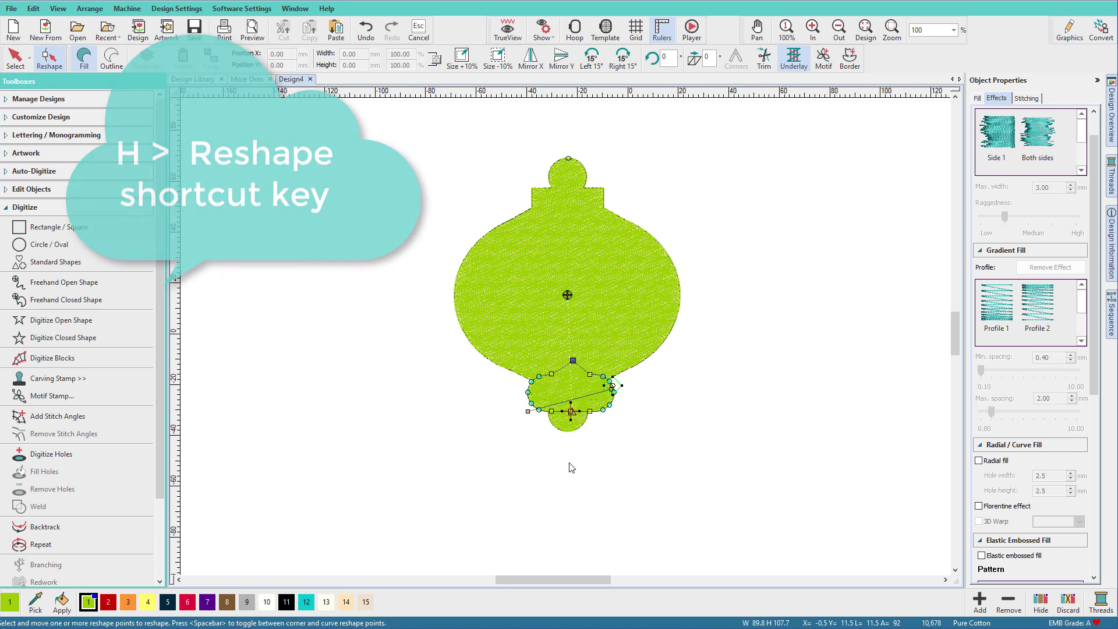
left_click(641, 429)
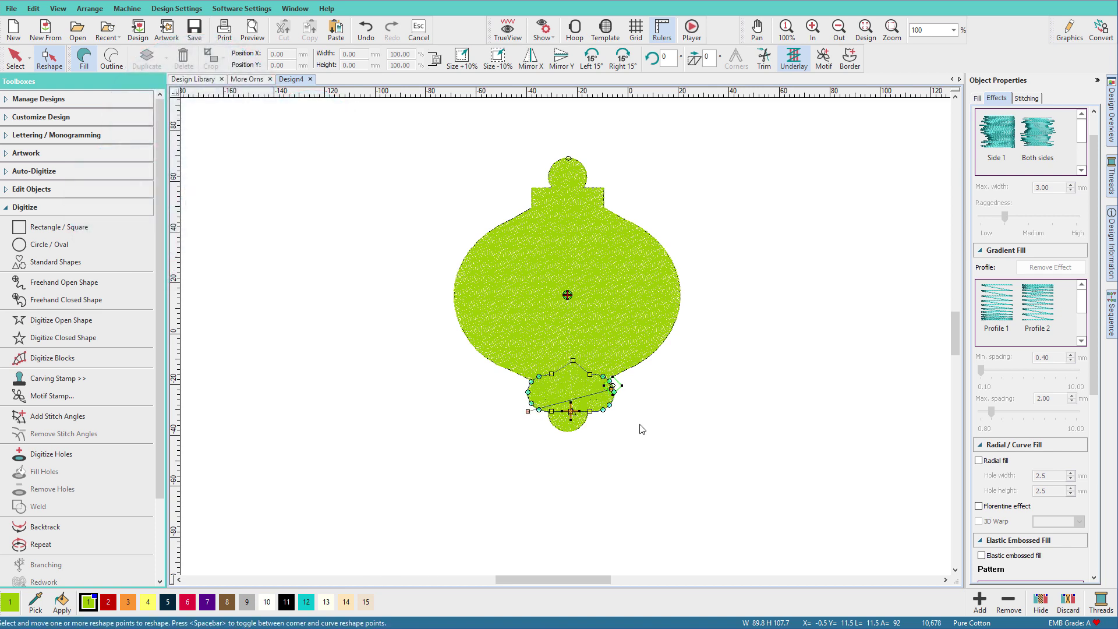
key("Escape")
left_click(595, 400)
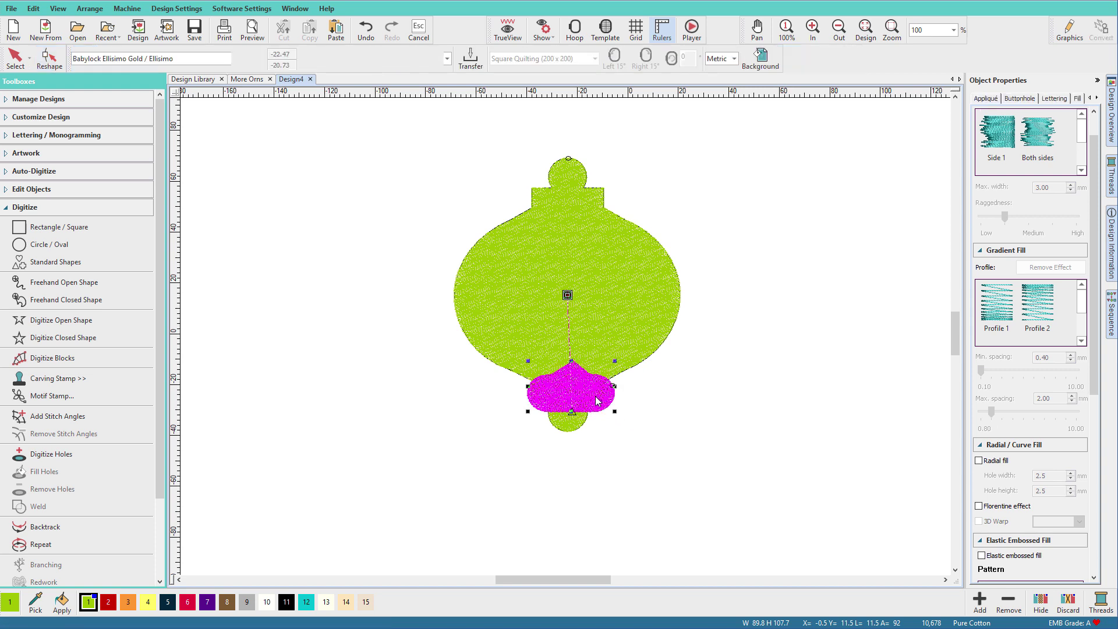
left_click(631, 412)
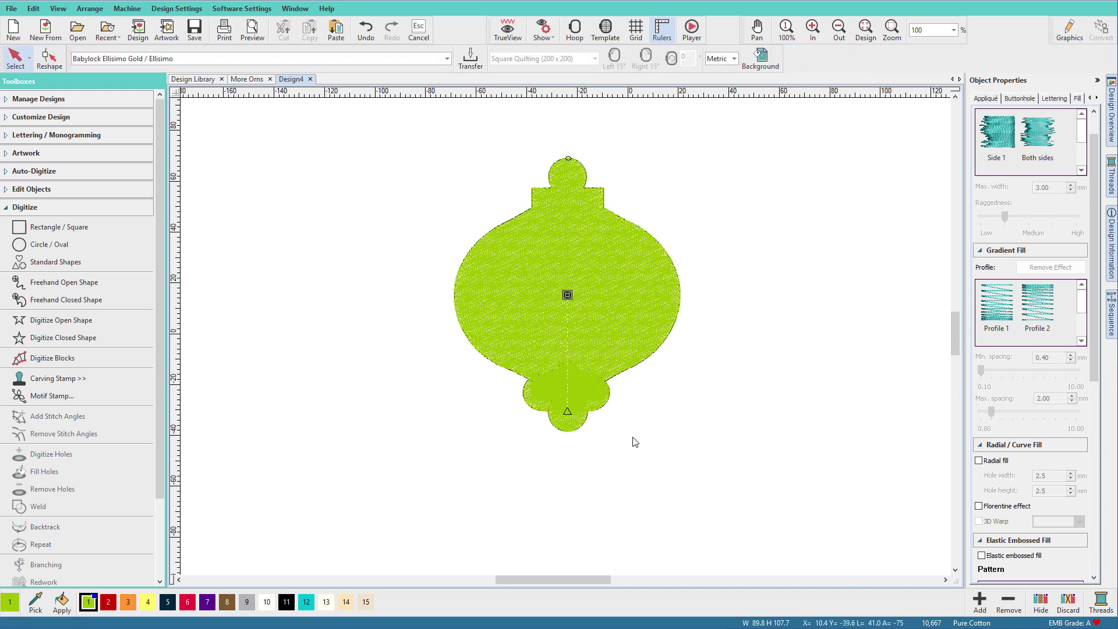
Choose standard shape D, the curved shield, from the Borders category
left_click(34, 267)
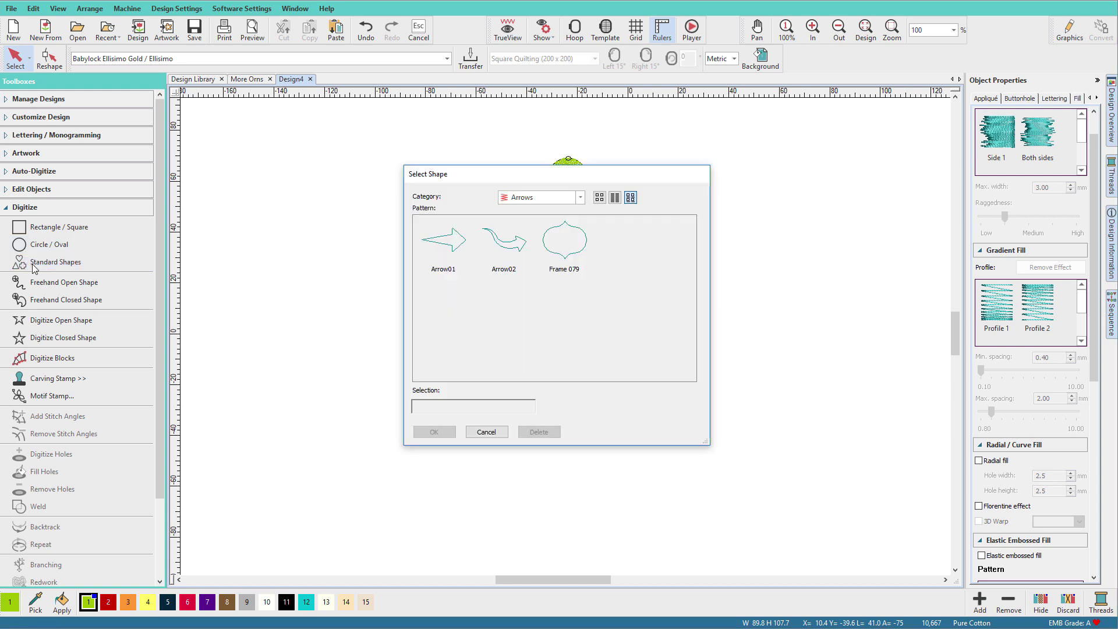
left_click(581, 198)
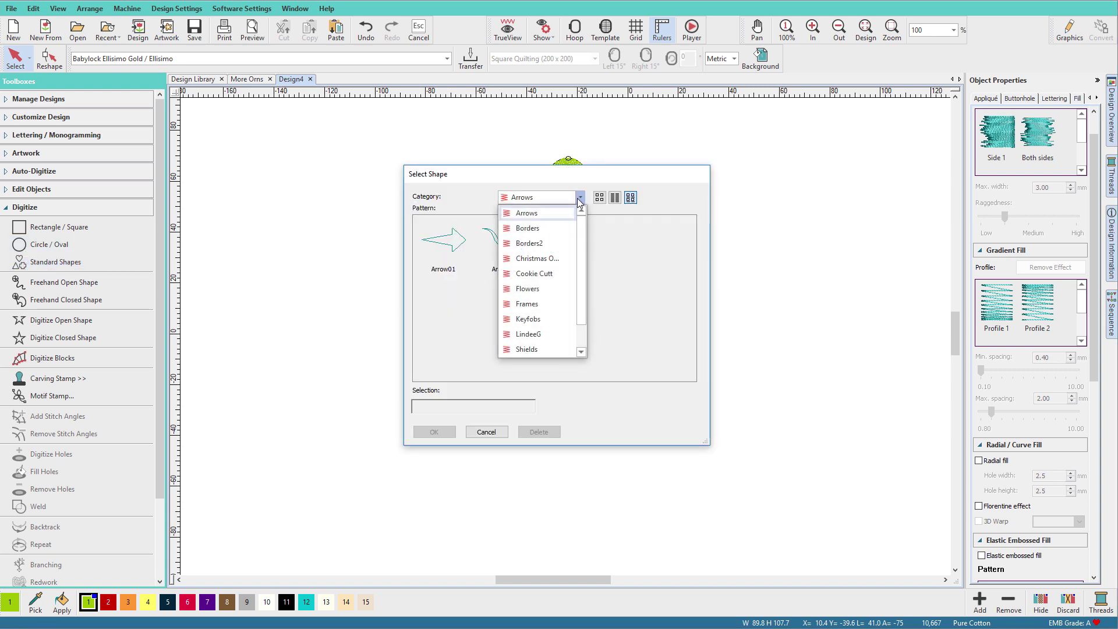
left_click(552, 228)
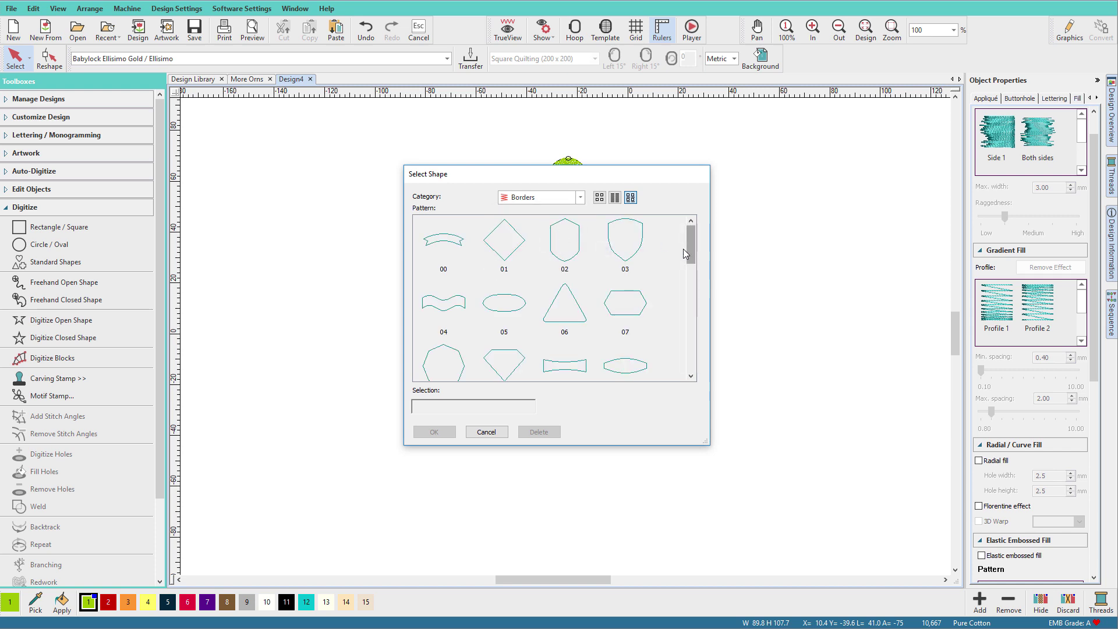
left_click_drag(688, 247, 665, 279)
left_click(622, 293)
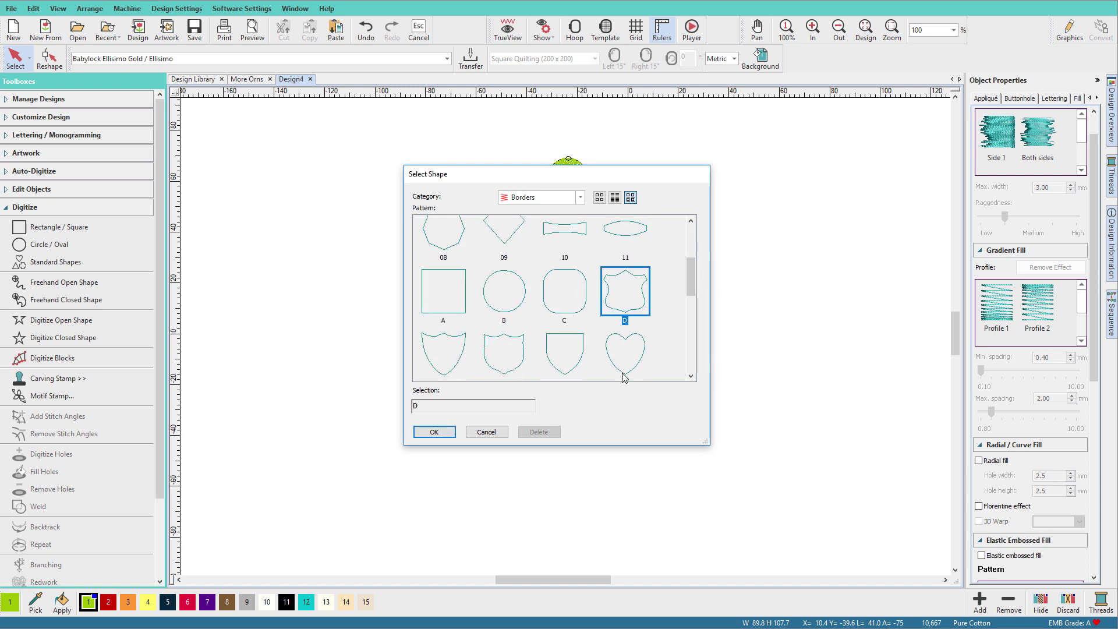
left_click(434, 432)
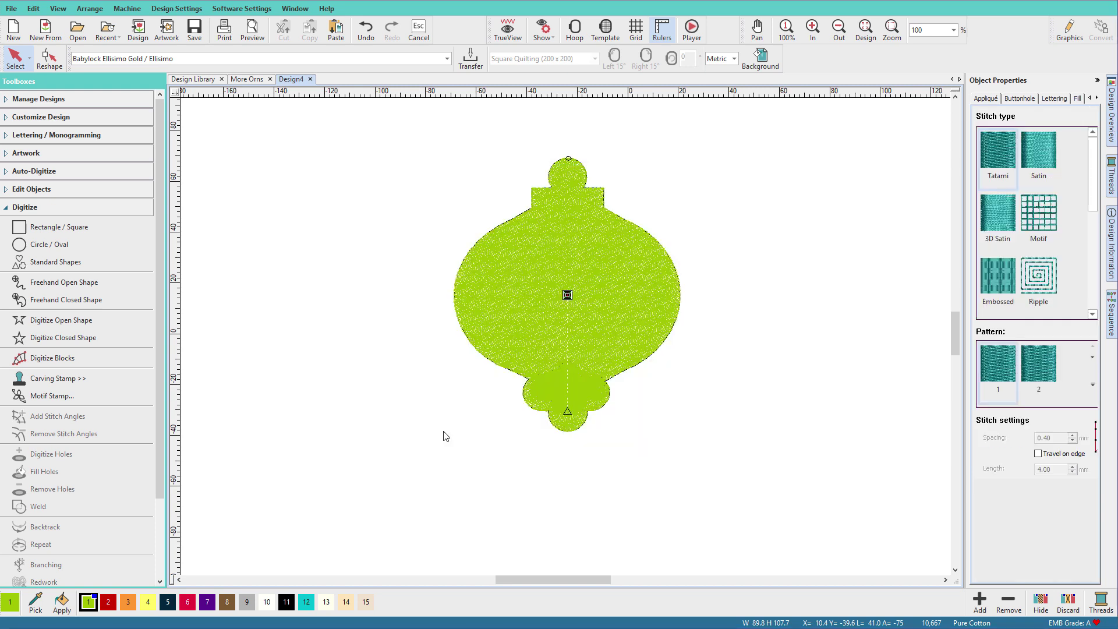
Draw the shield about 20.5 mm wide and 36.7 mm high, and move it onto the centre of the ornament's base
left_click(470, 397)
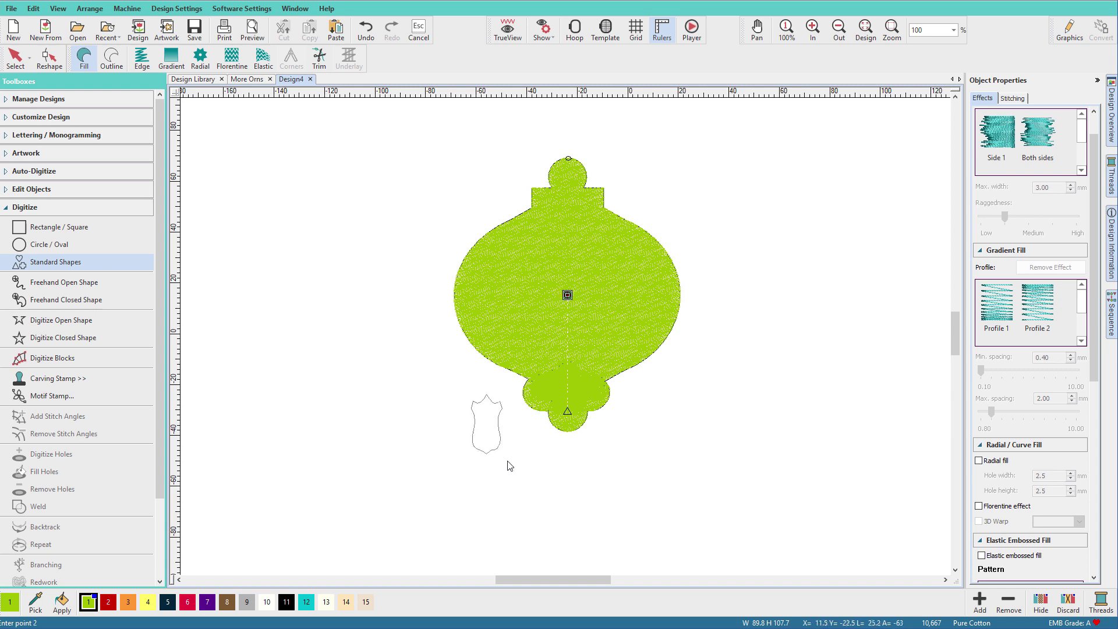
left_click(526, 493)
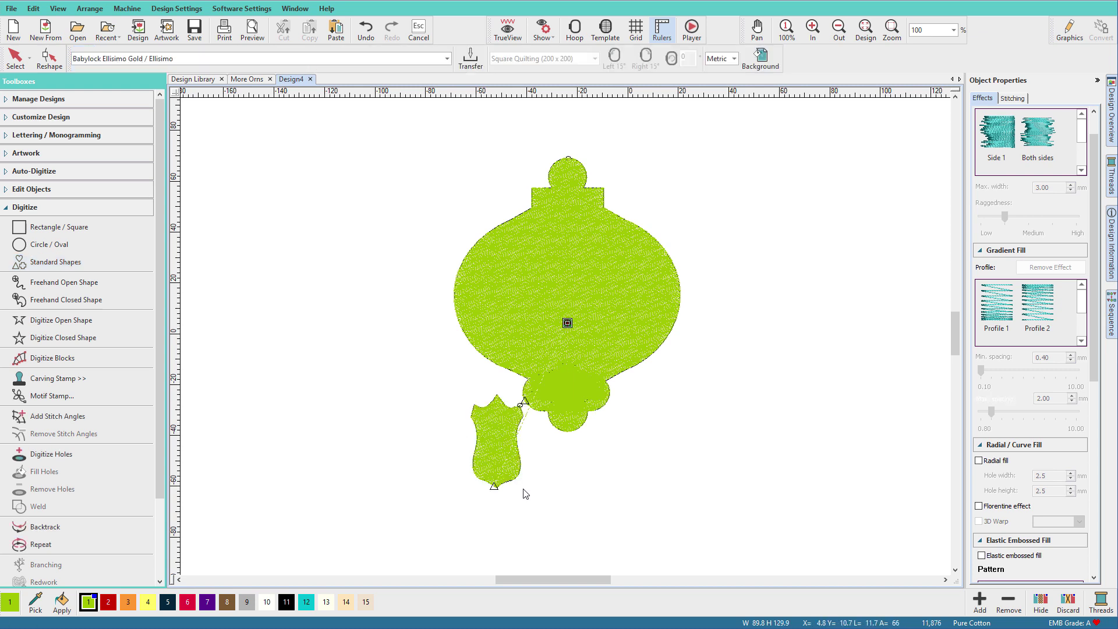
left_click_drag(498, 432, 568, 401)
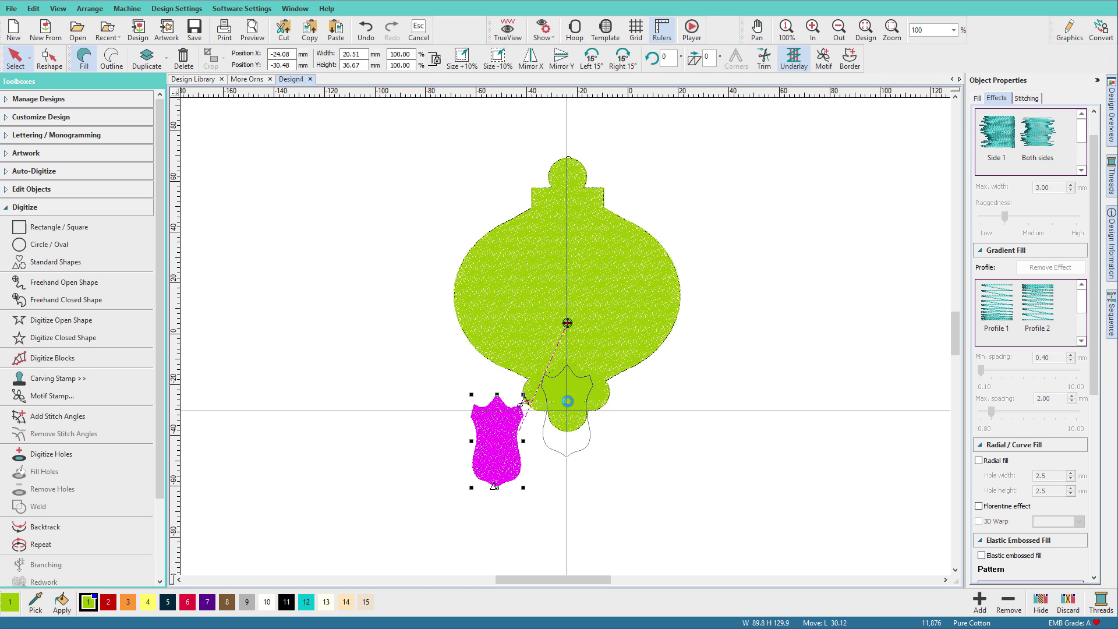
left_click(640, 443)
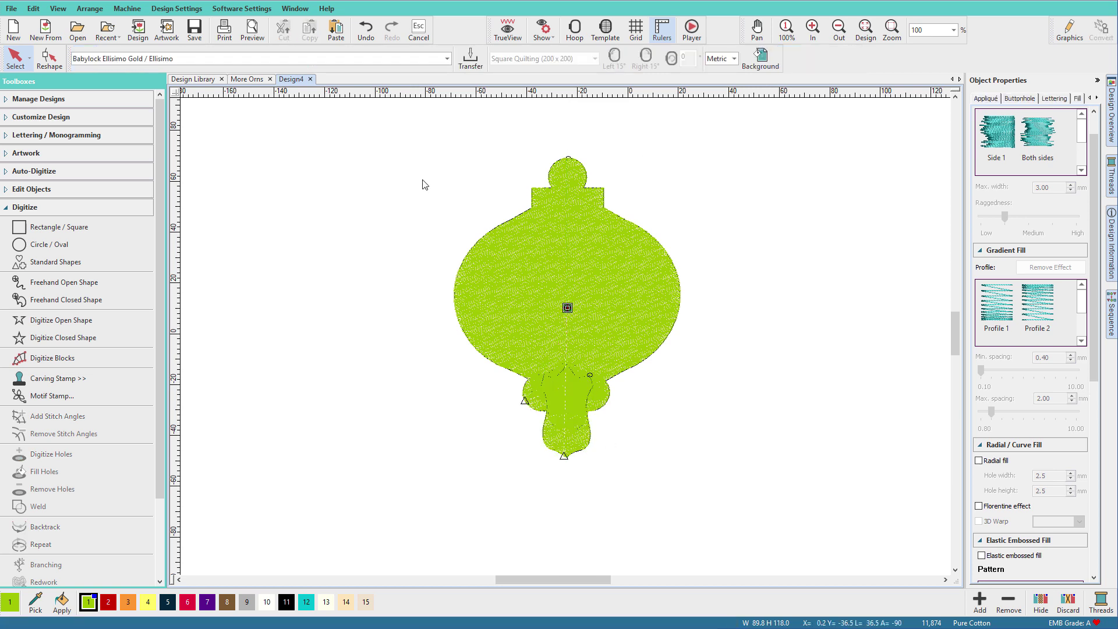
Resize the shield at the ornament's base to about 17.7 mm wide and 31 mm high
left_click(585, 446)
left_click_drag(593, 412, 585, 418)
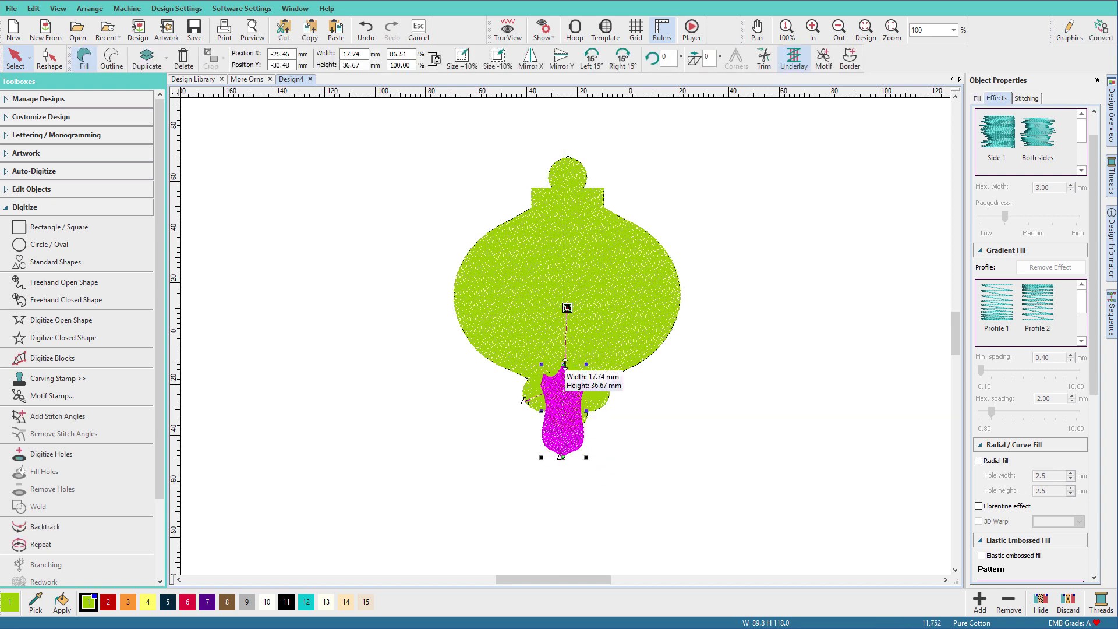
left_click_drag(605, 395, 603, 384)
left_click_drag(569, 439, 569, 425)
Enlarge the ornament body to about 95 mm wide and recentre it, and narrow the shield beneath it to about 12.7 mm wide
left_click_drag(678, 422, 703, 445)
left_click_drag(627, 327, 619, 305)
left_click(567, 449)
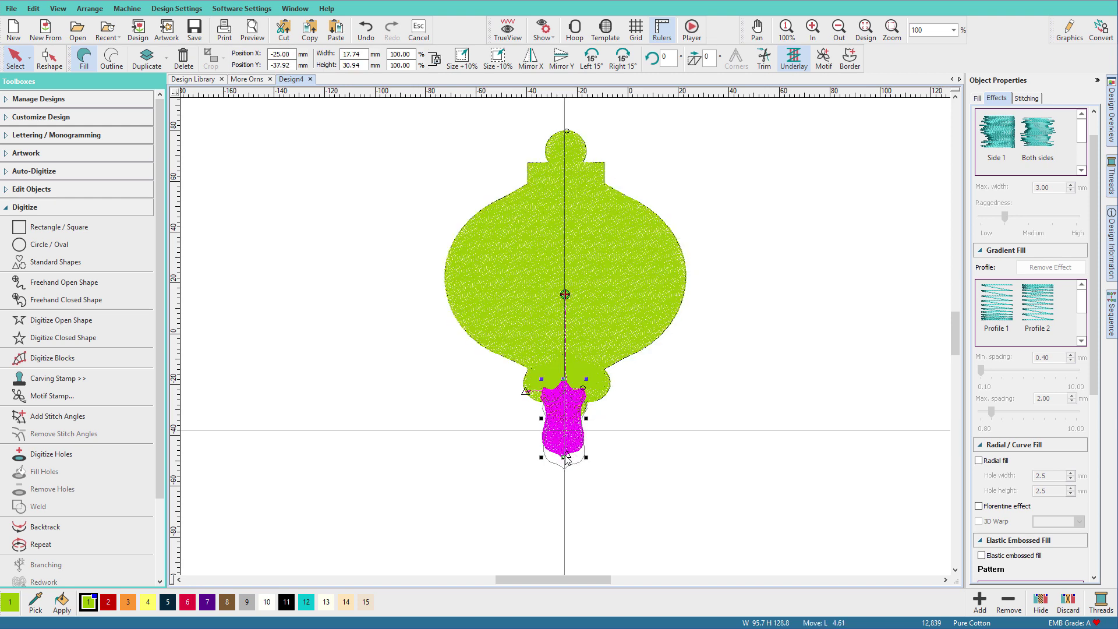
left_click_drag(567, 457, 582, 429)
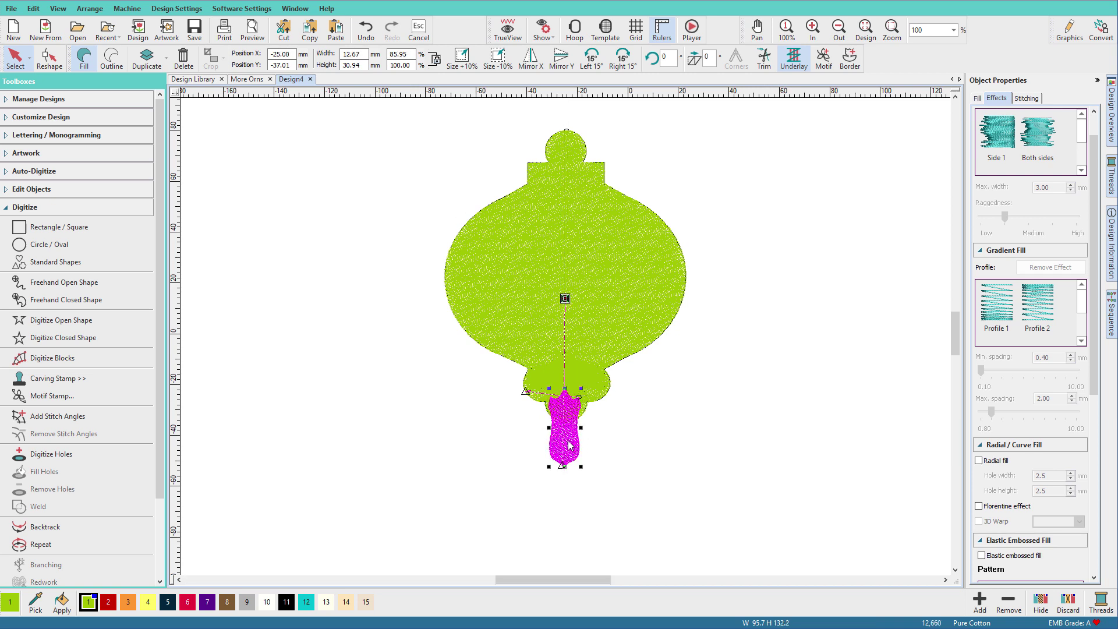
left_click(399, 122)
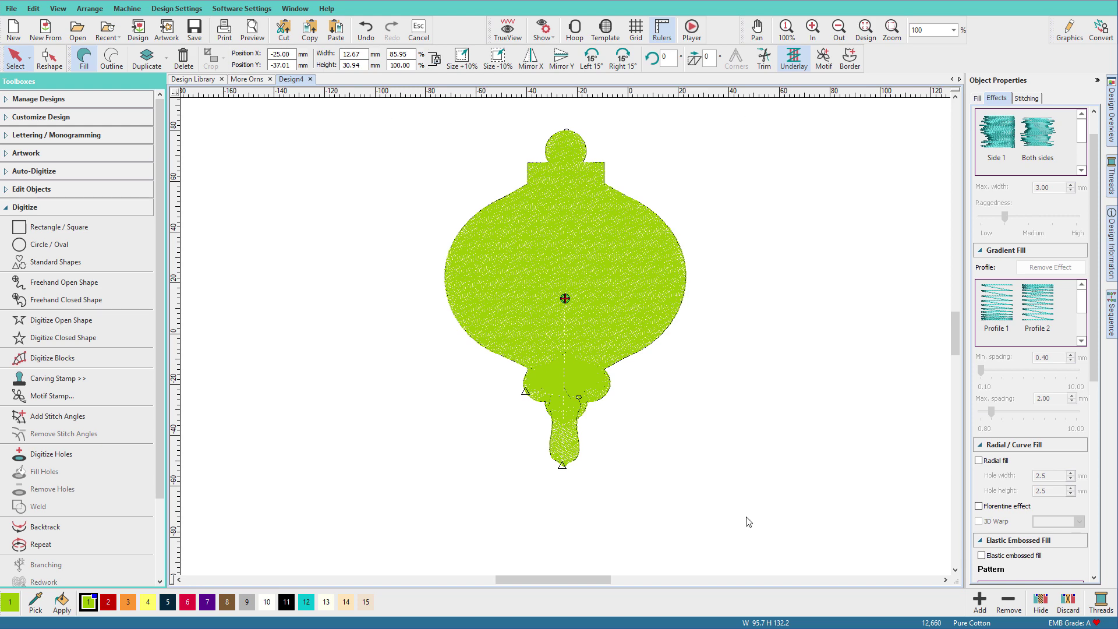
Apply Align Centers Vertically to all the shapes of the ornament
key("ctrl+a")
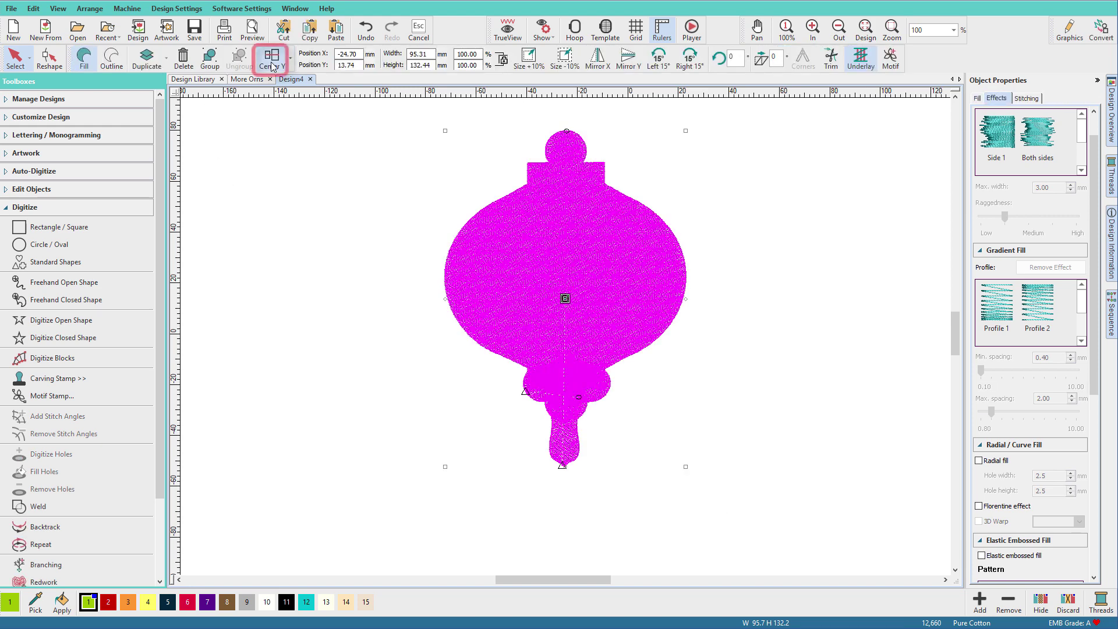
left_click(291, 63)
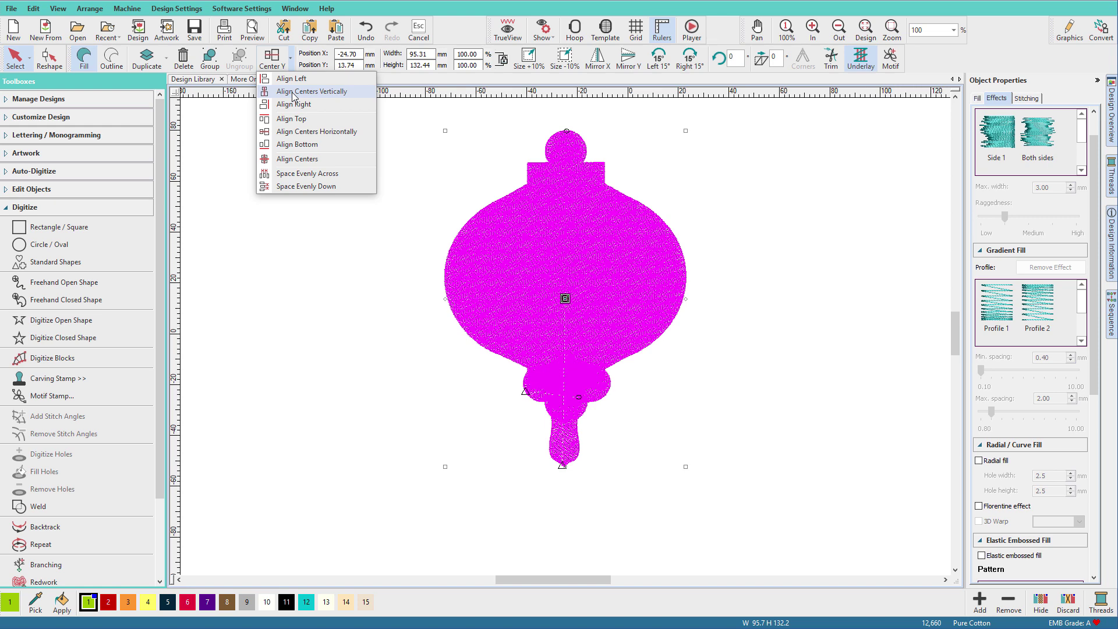
left_click(293, 91)
left_click(791, 296)
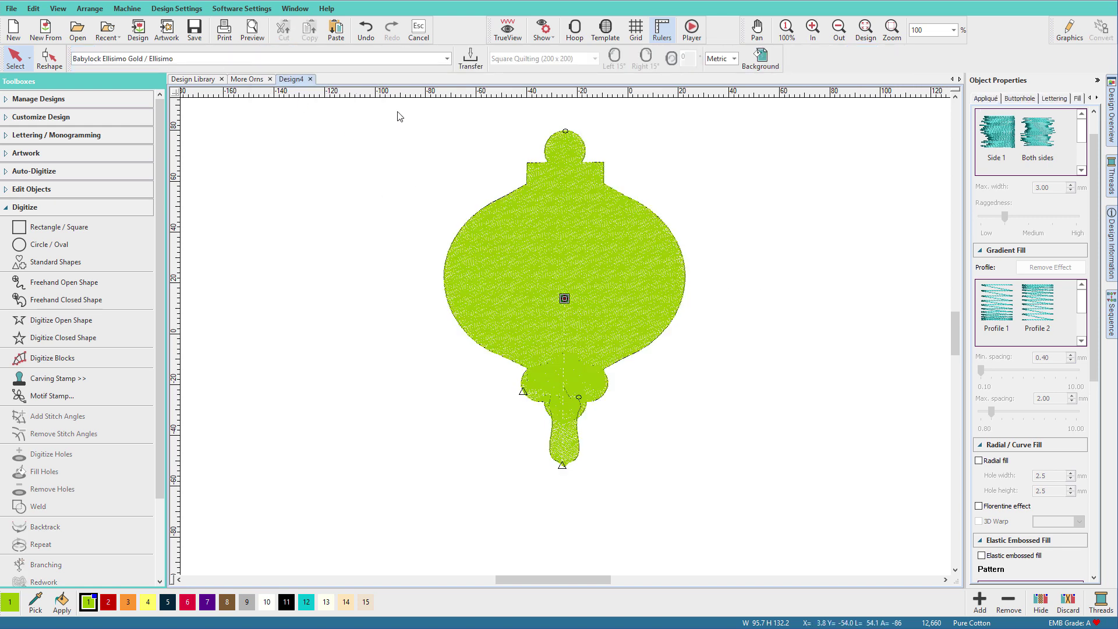
Weld all the ornament's shapes into one object, show the object sequence and reposition the welded ornament slightly lower and to its left
left_click_drag(400, 117, 731, 500)
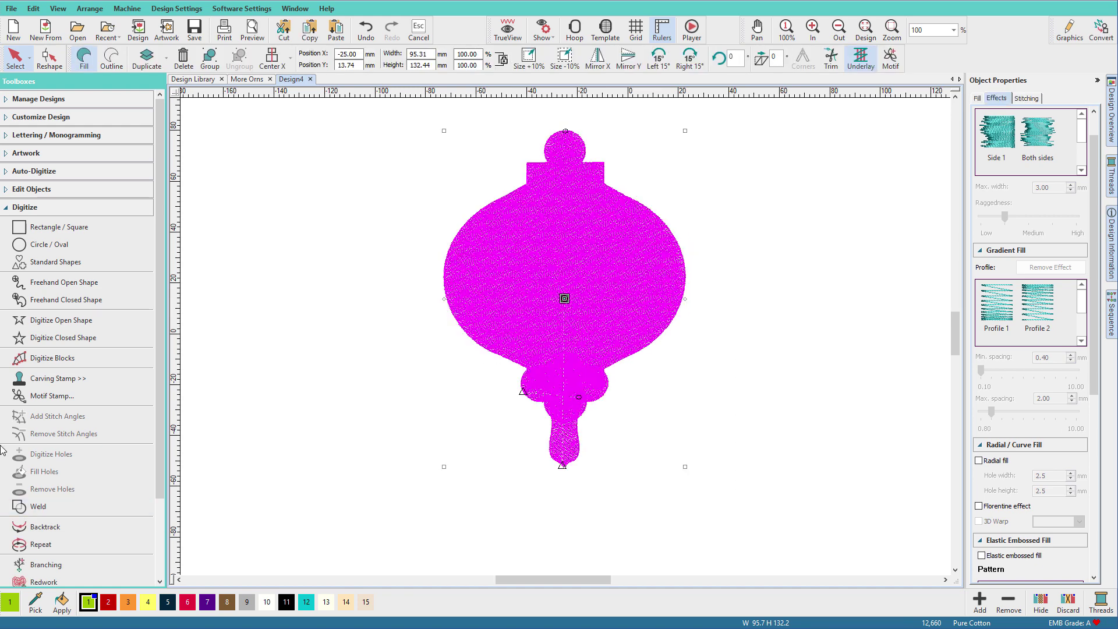
left_click(79, 507)
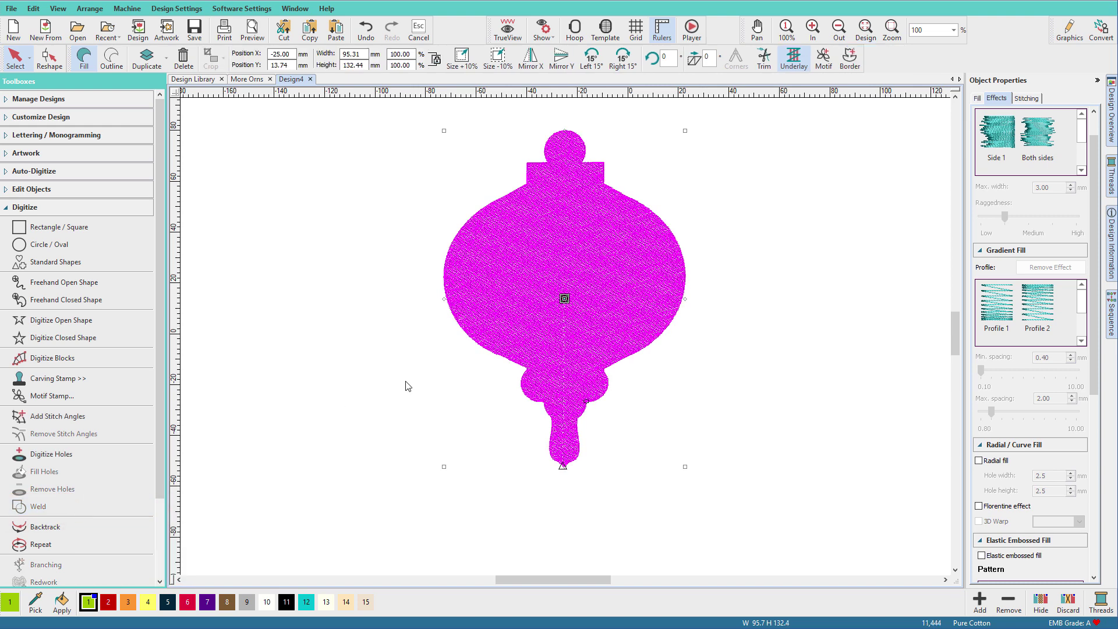
left_click(1112, 315)
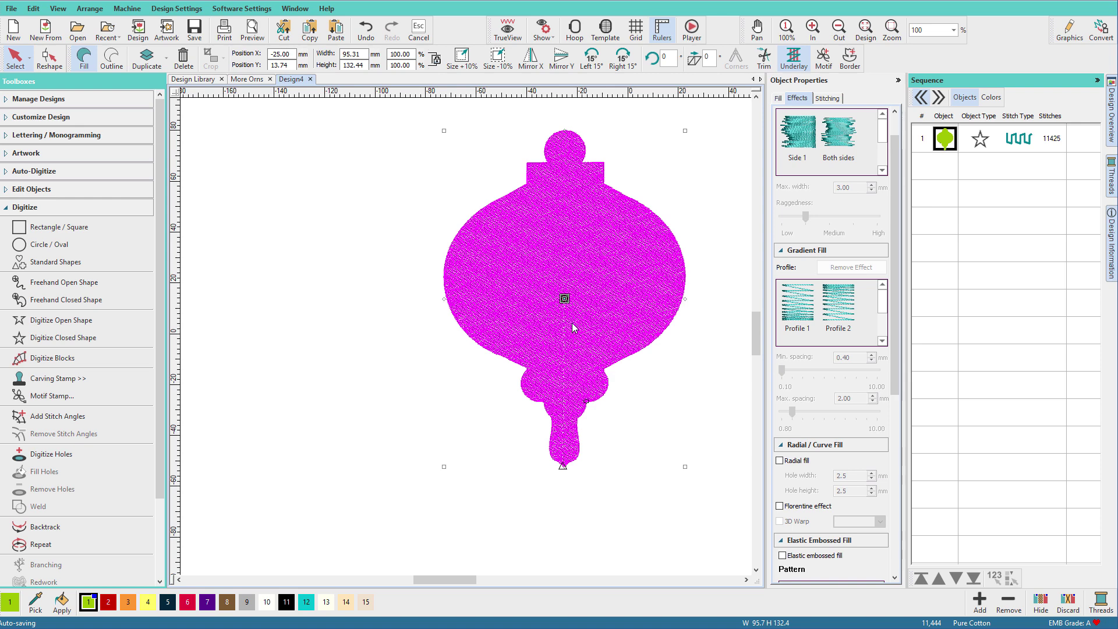
left_click_drag(596, 306, 559, 314)
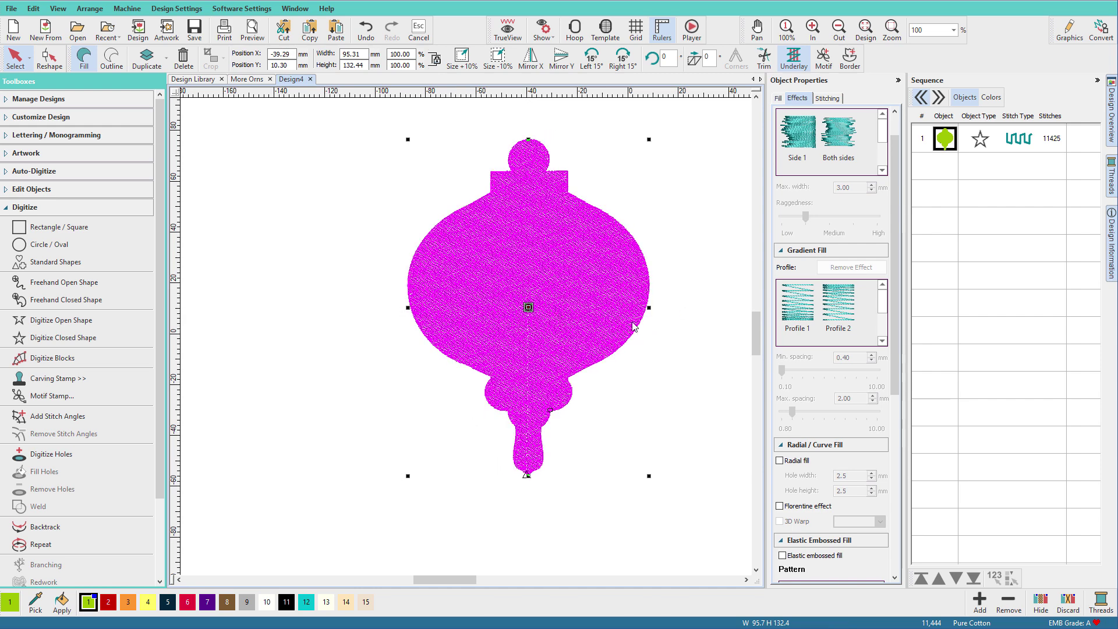
Create a border from the welded ornament with the pattern name ORN 001 in a new category named Orns
left_click(850, 57)
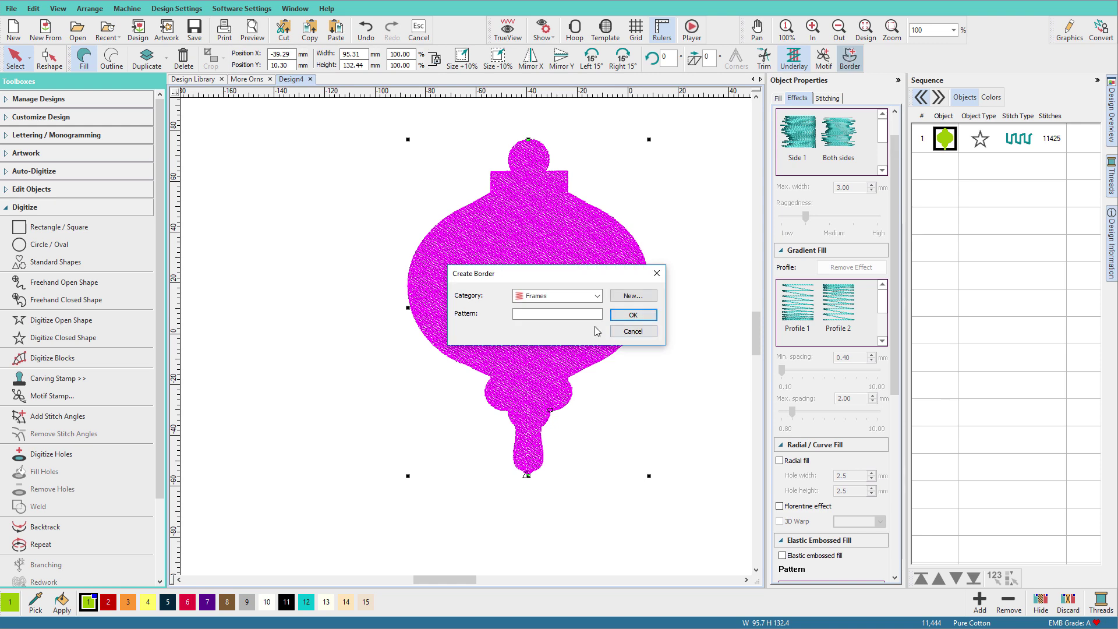
left_click(633, 298)
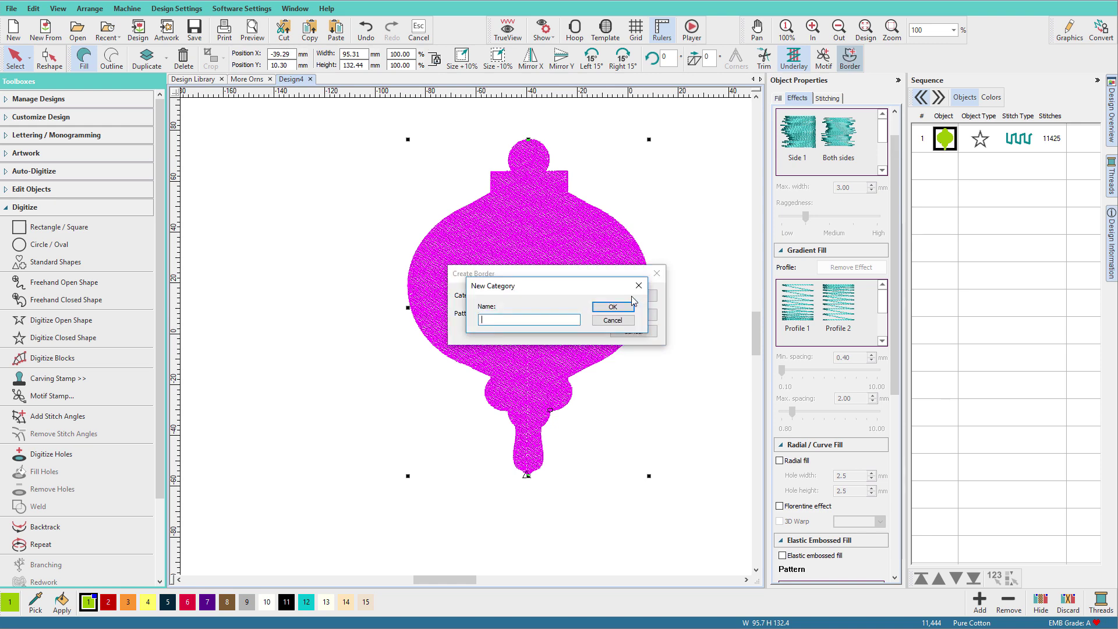
type("Orns")
left_click(625, 309)
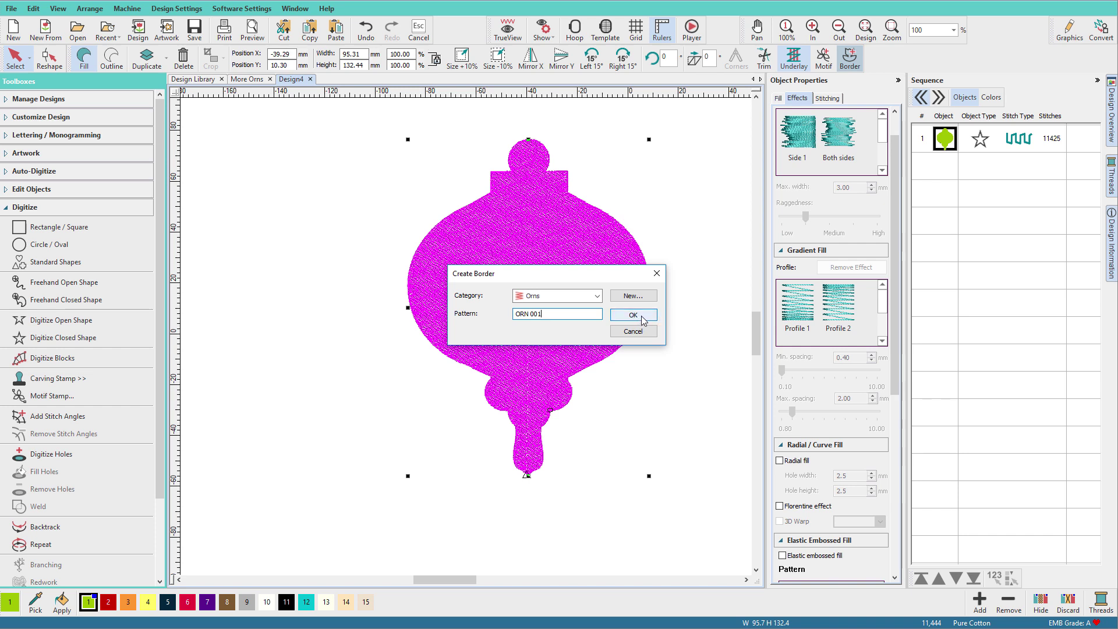
left_click(633, 315)
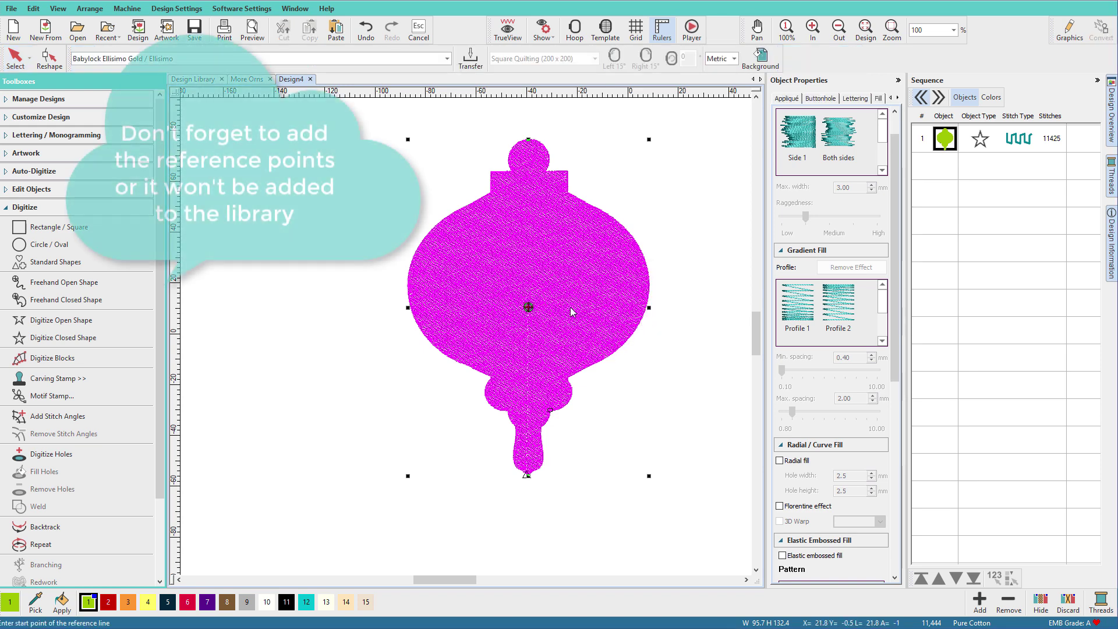
Place the border's reference line straight across the ornament's widest part, from its left edge to its right edge
left_click(406, 290)
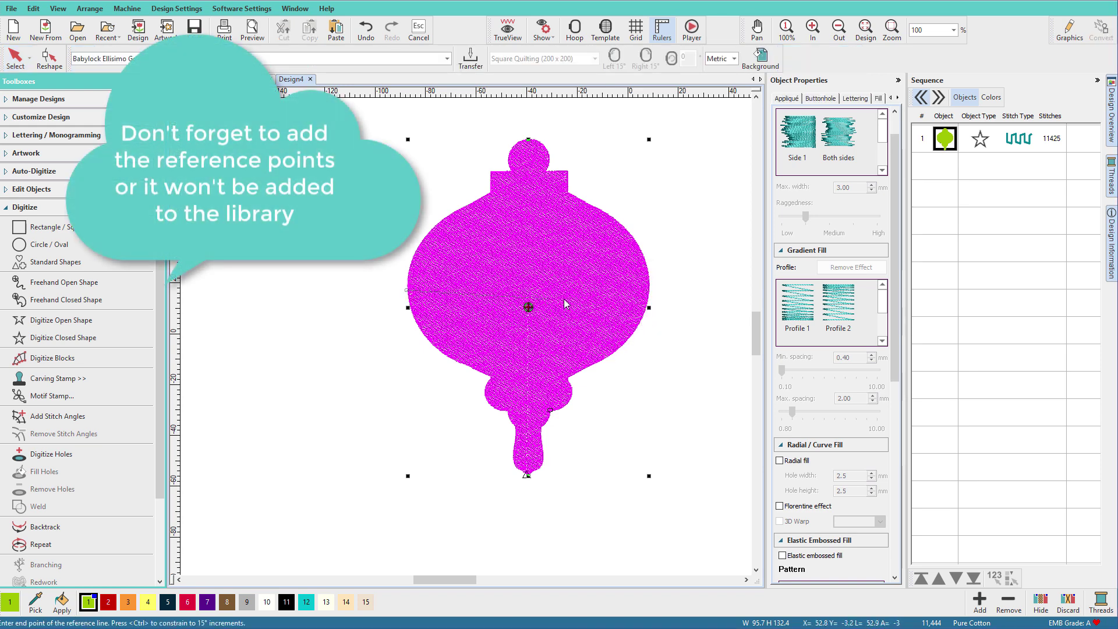
left_click(650, 294)
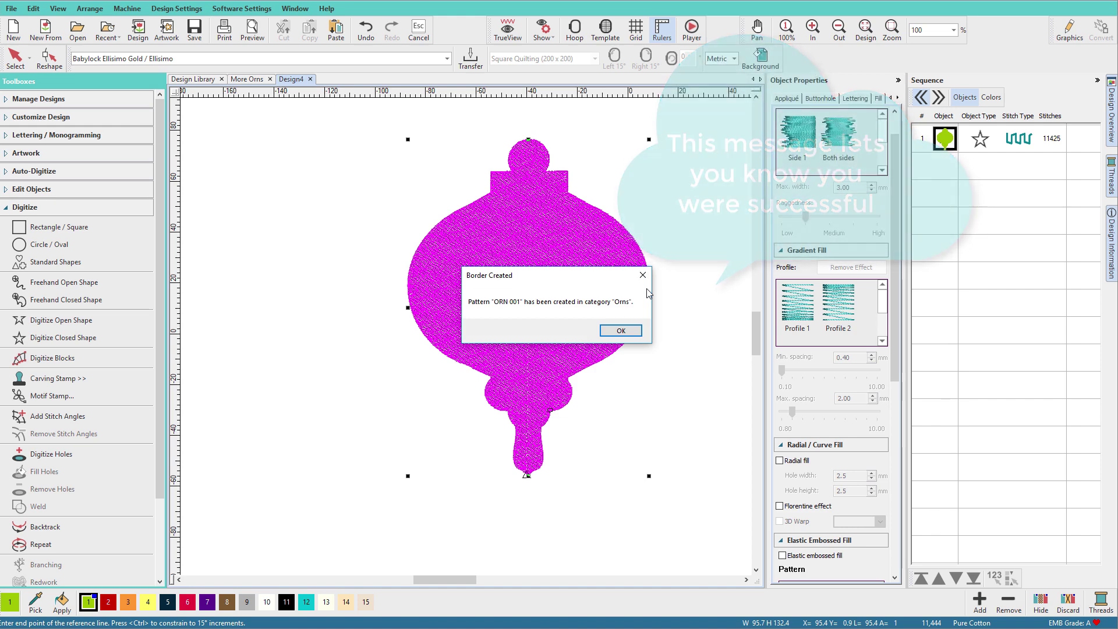
left_click(621, 331)
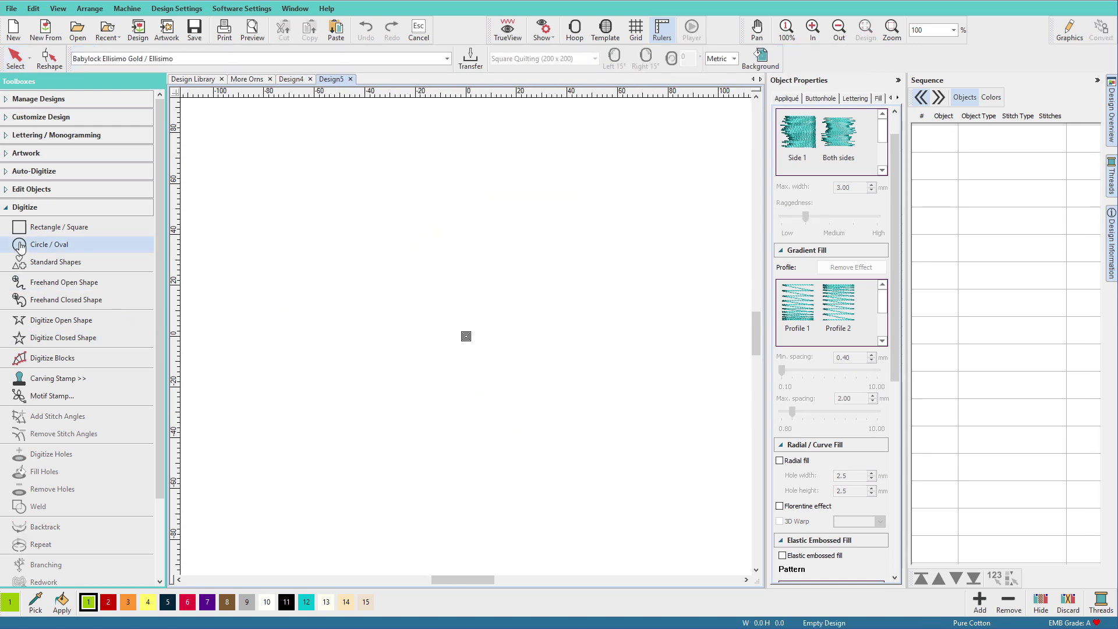
Draw standard shape ORN 001 from the Orns category about 67 mm wide and 109 mm high, and move it higher in the new design
left_click(24, 264)
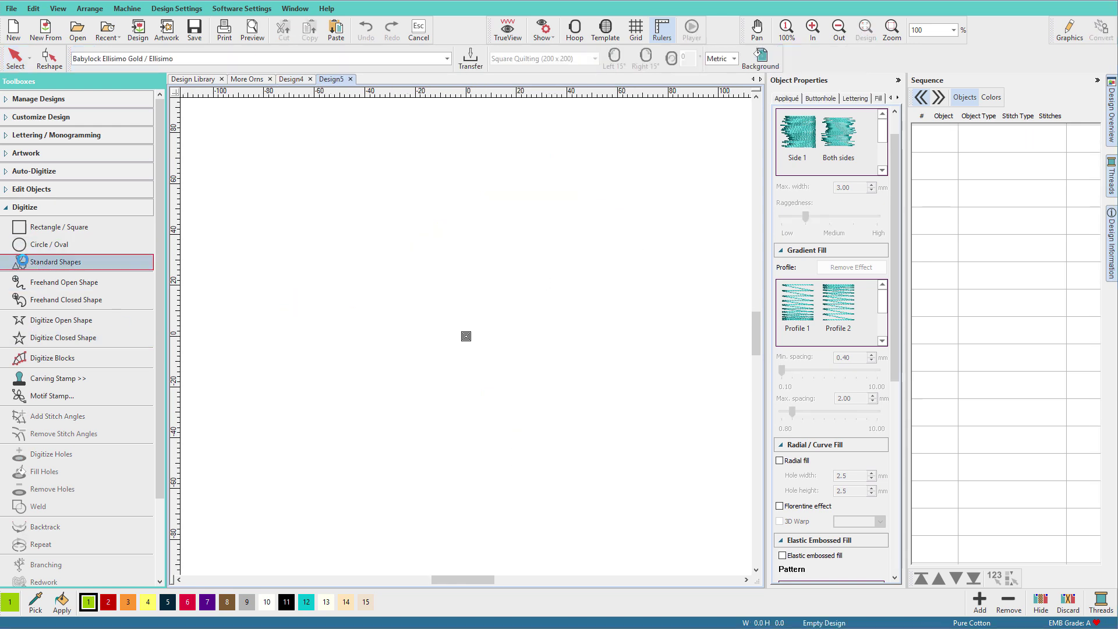
left_click(580, 197)
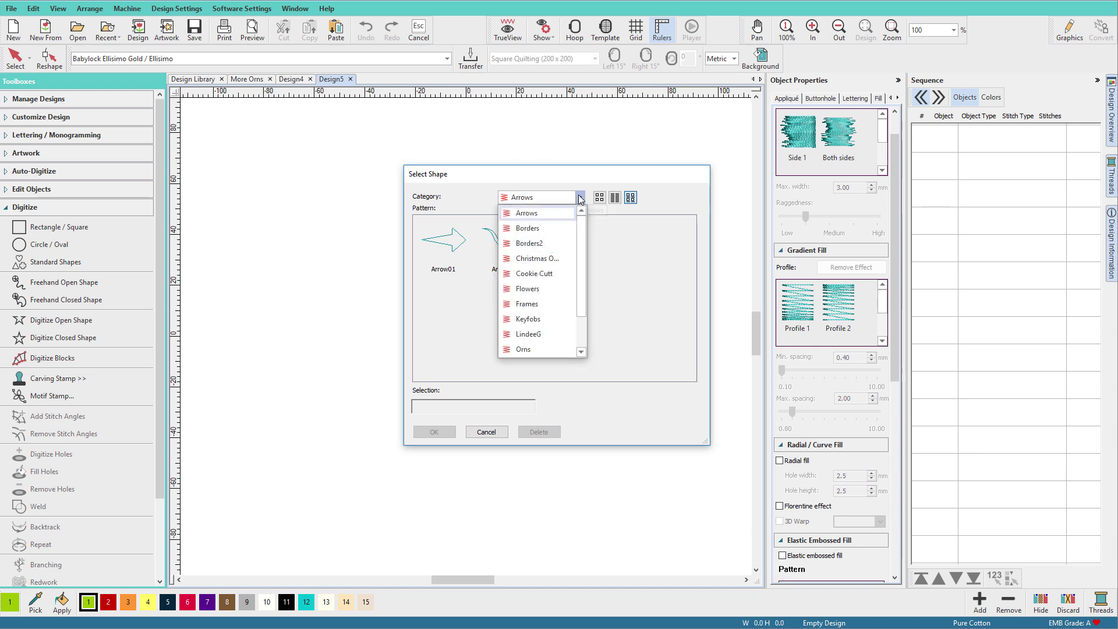
left_click(540, 350)
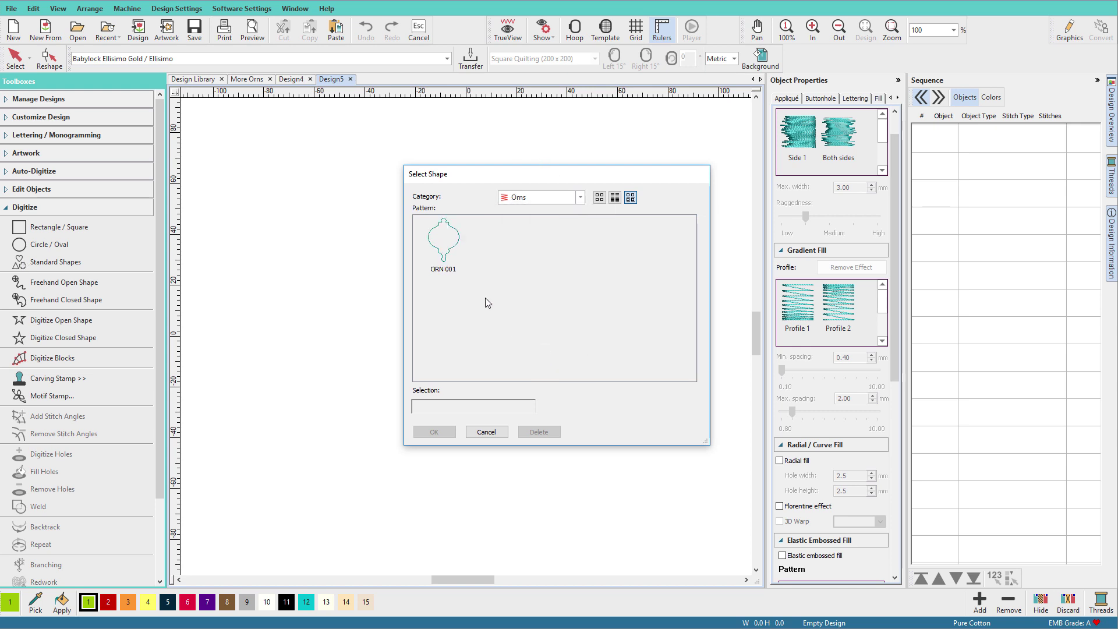
left_click(457, 240)
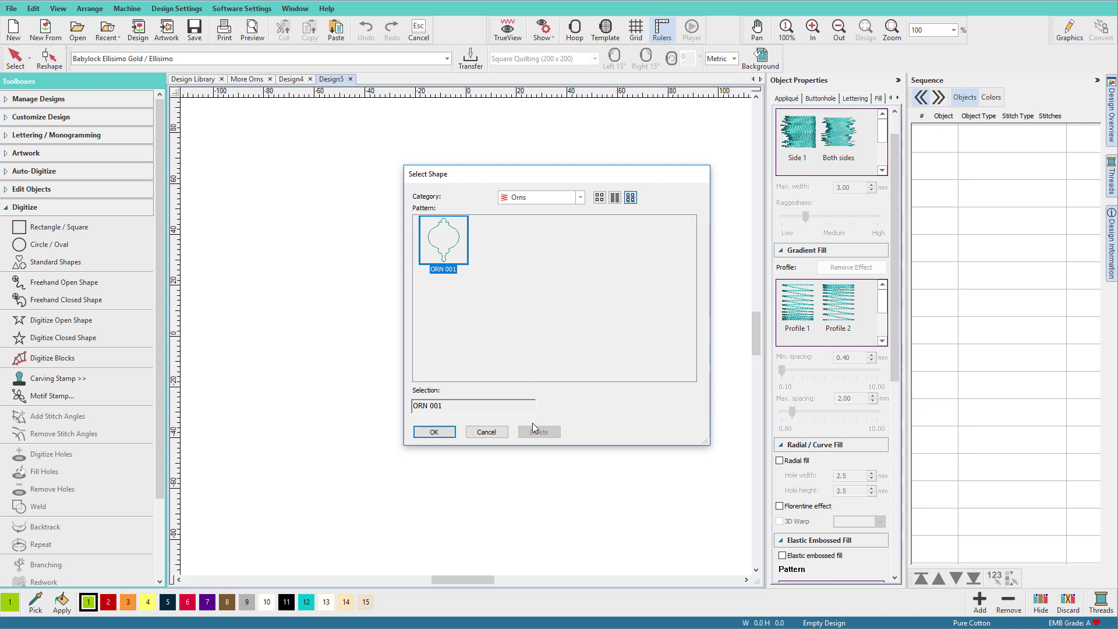
left_click(446, 434)
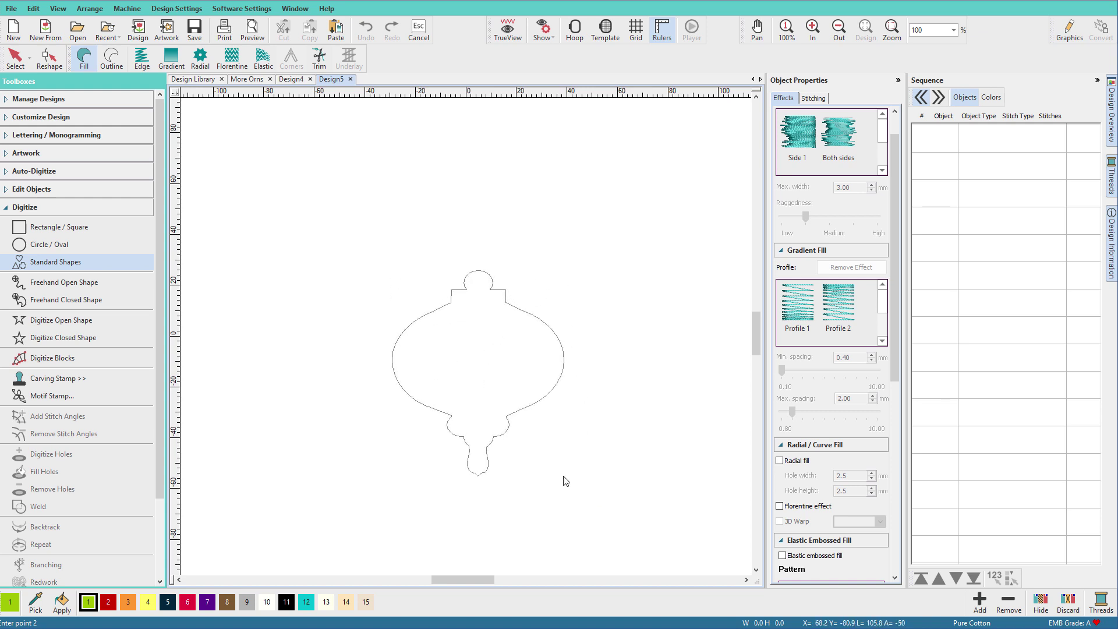
left_click(564, 553)
left_click_drag(524, 394, 506, 257)
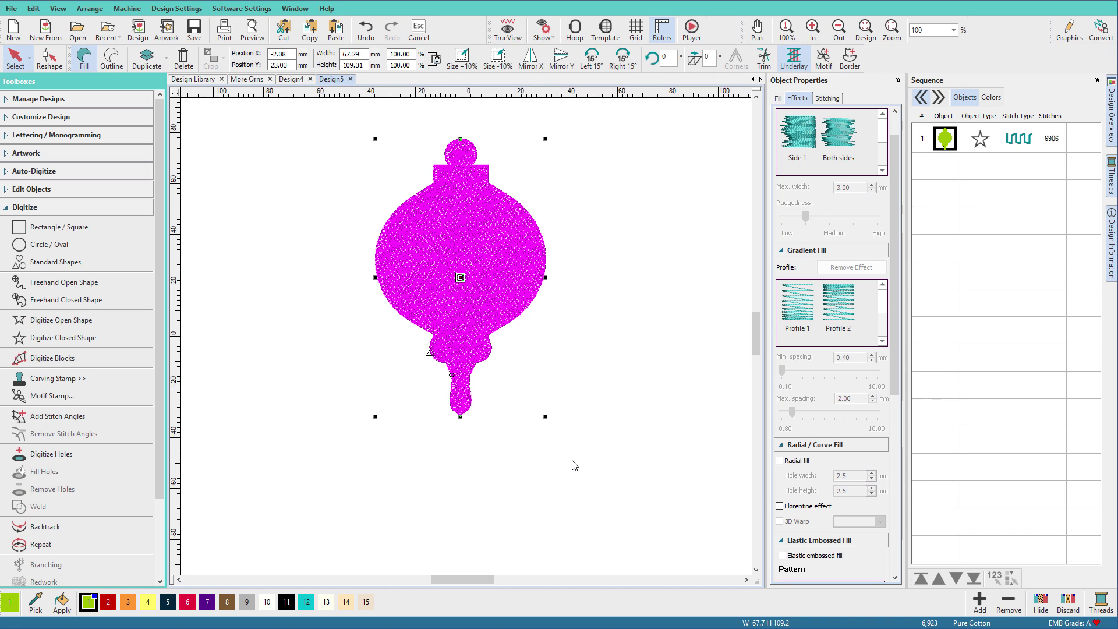
Look through the monogramming border patterns for the Orns category, and leave without adding a border
left_click(7, 137)
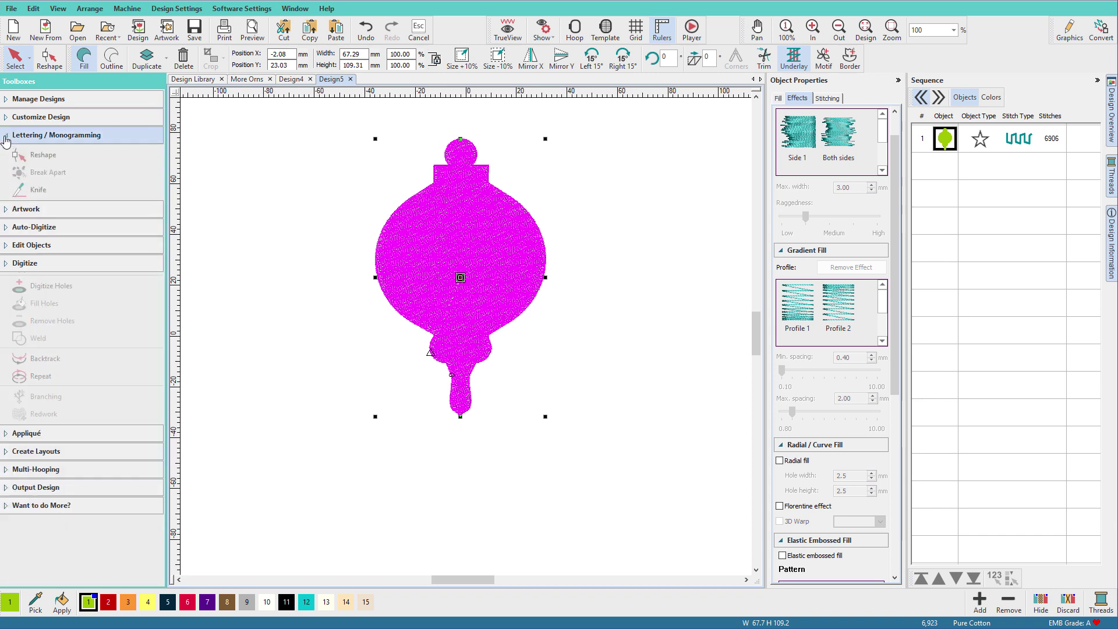
left_click(33, 173)
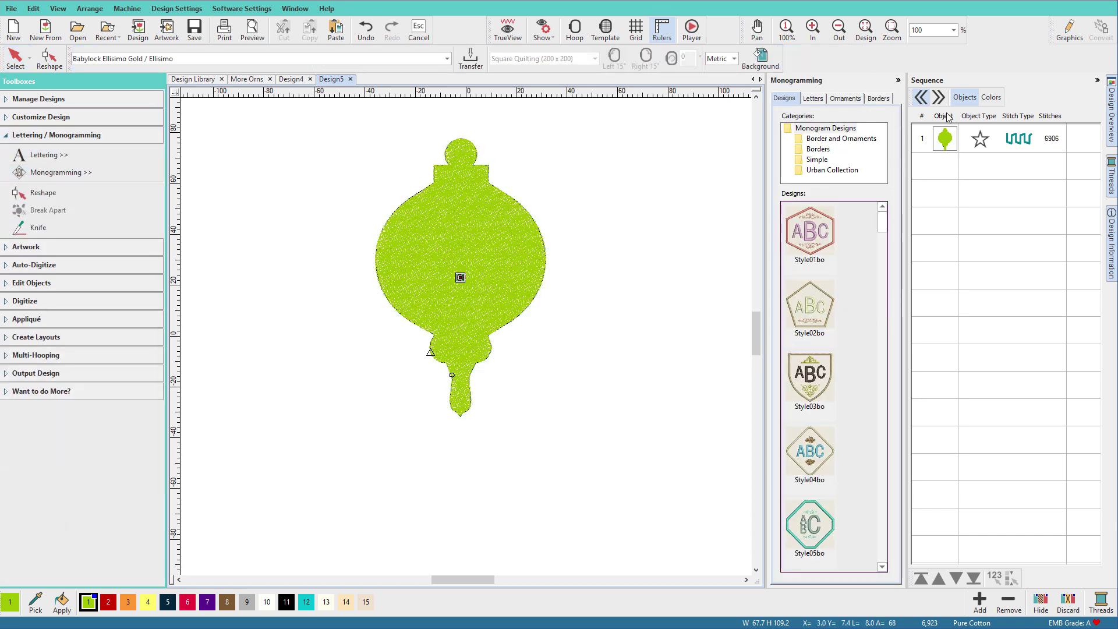
left_click(879, 99)
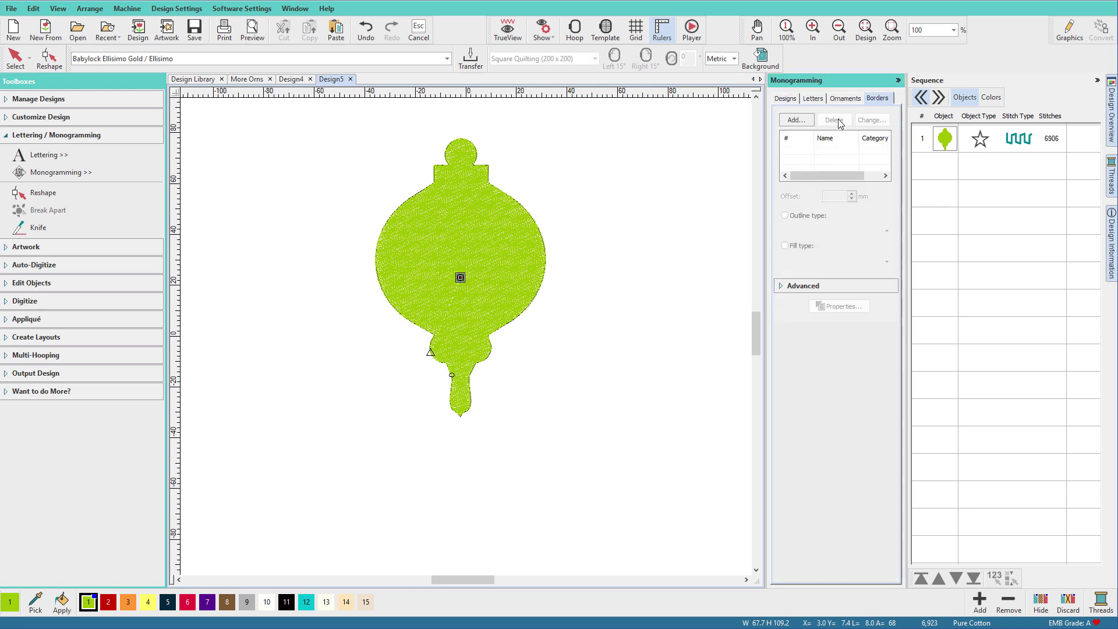
left_click(796, 120)
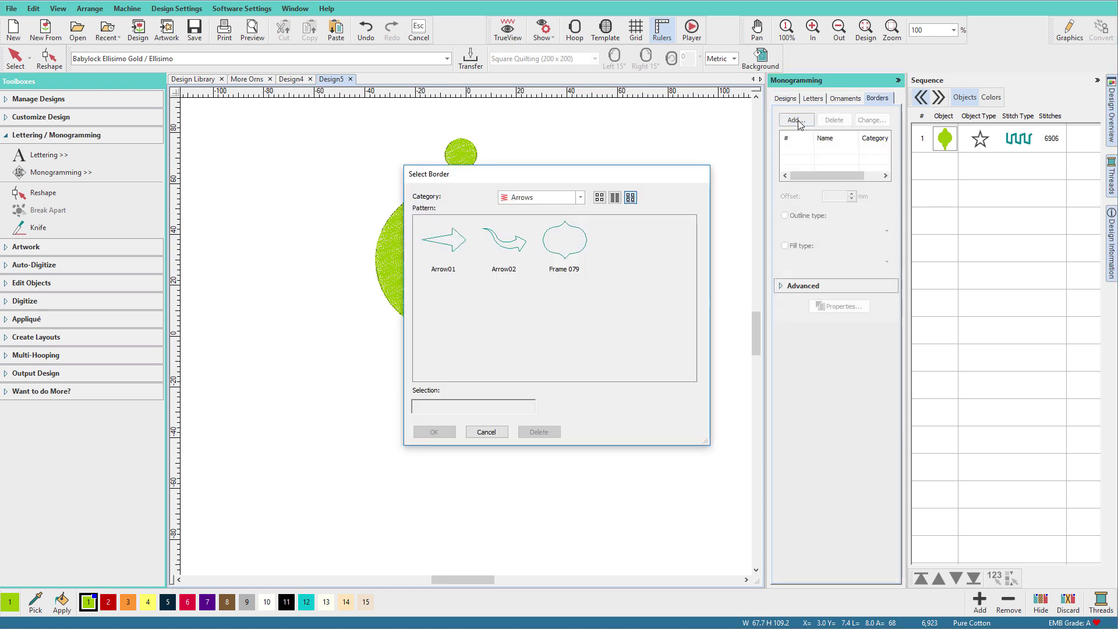
left_click(580, 197)
scroll(577, 270, "down", 1)
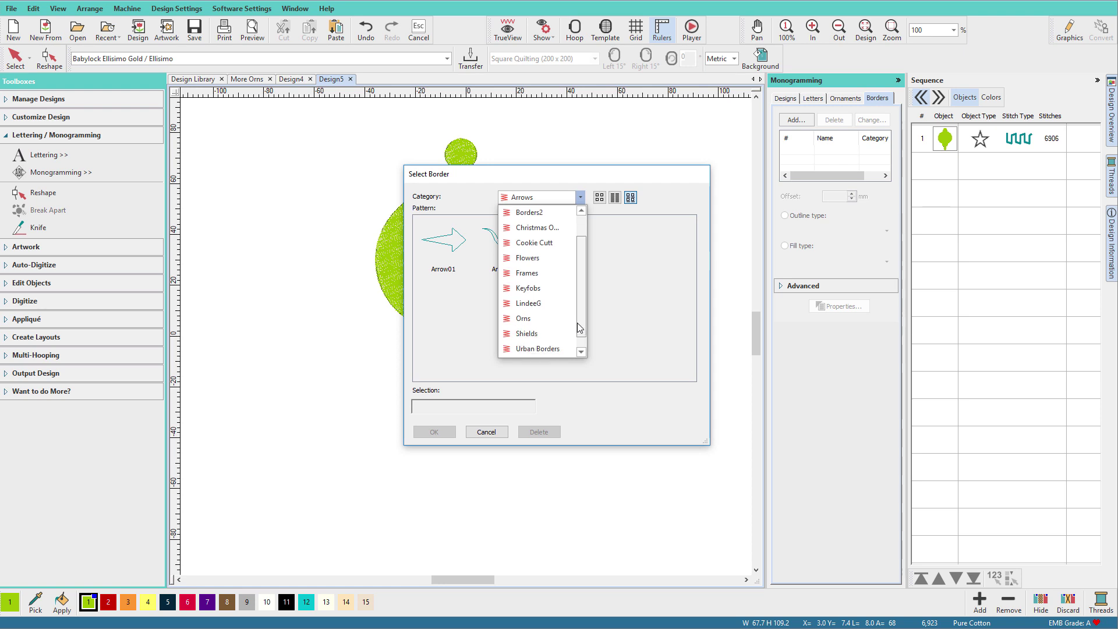
left_click(539, 320)
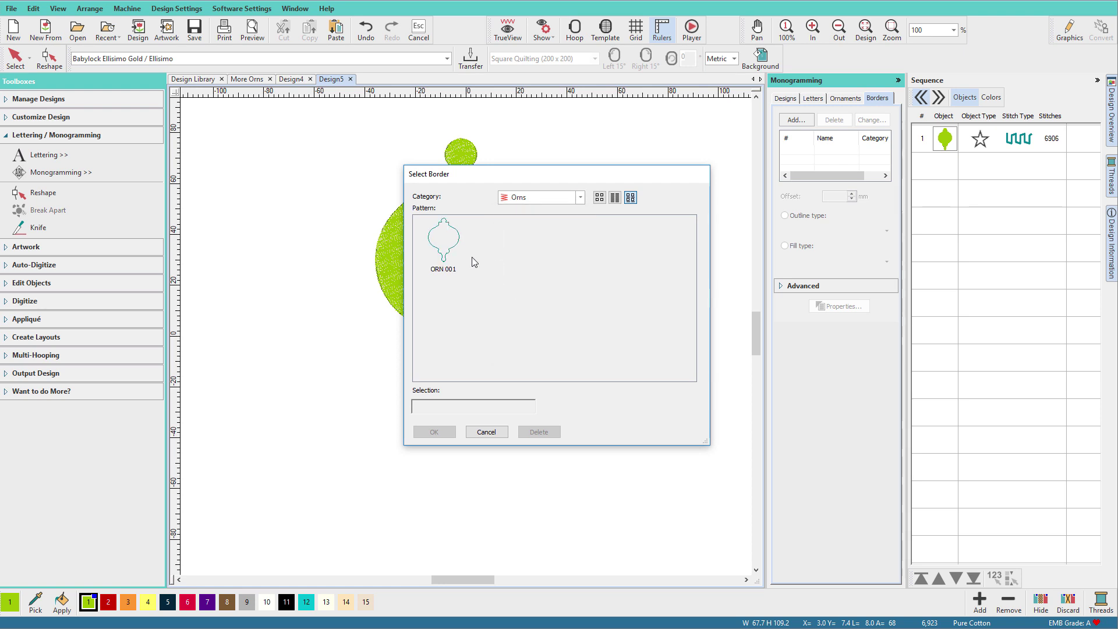
left_click(486, 431)
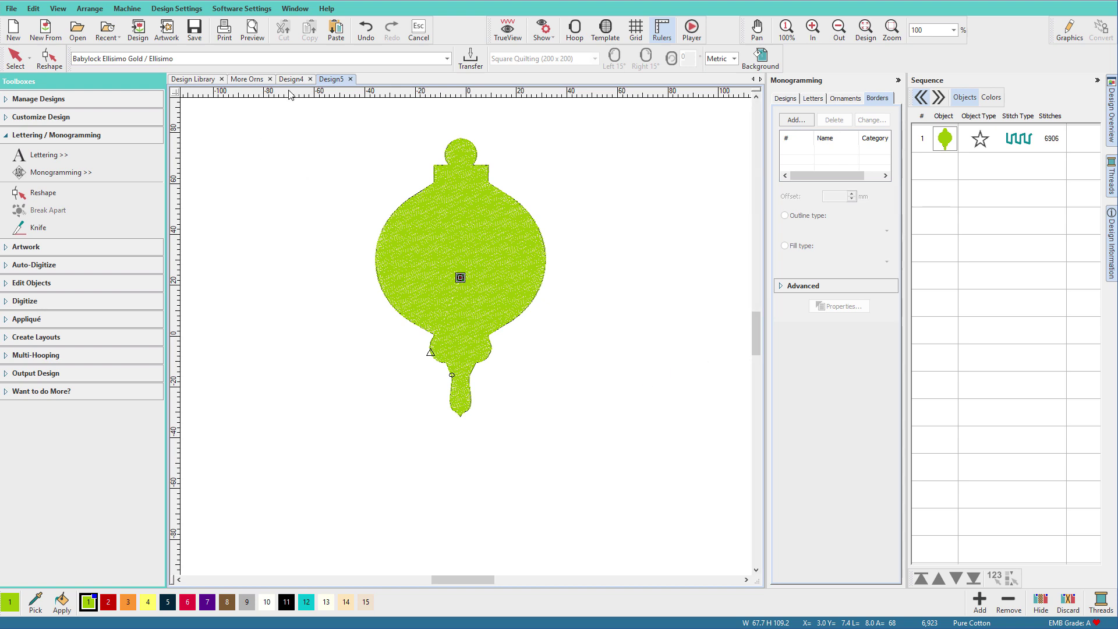
Show the More Orns design and hide the Sequence and Monogramming panes to view its full range of ornament shapes
left_click(249, 80)
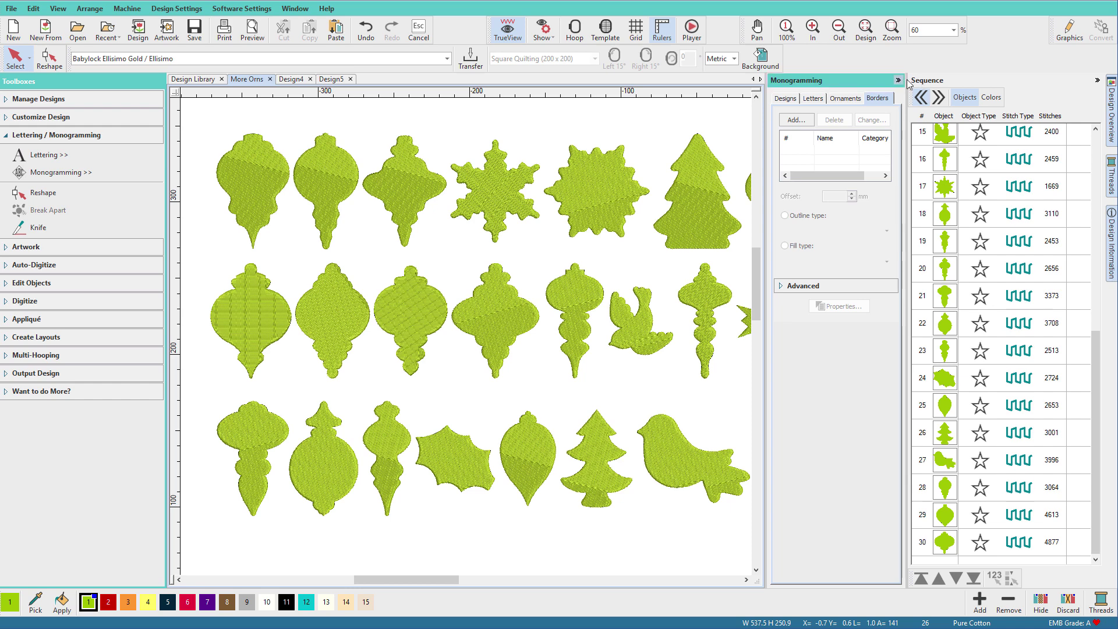
left_click(1097, 81)
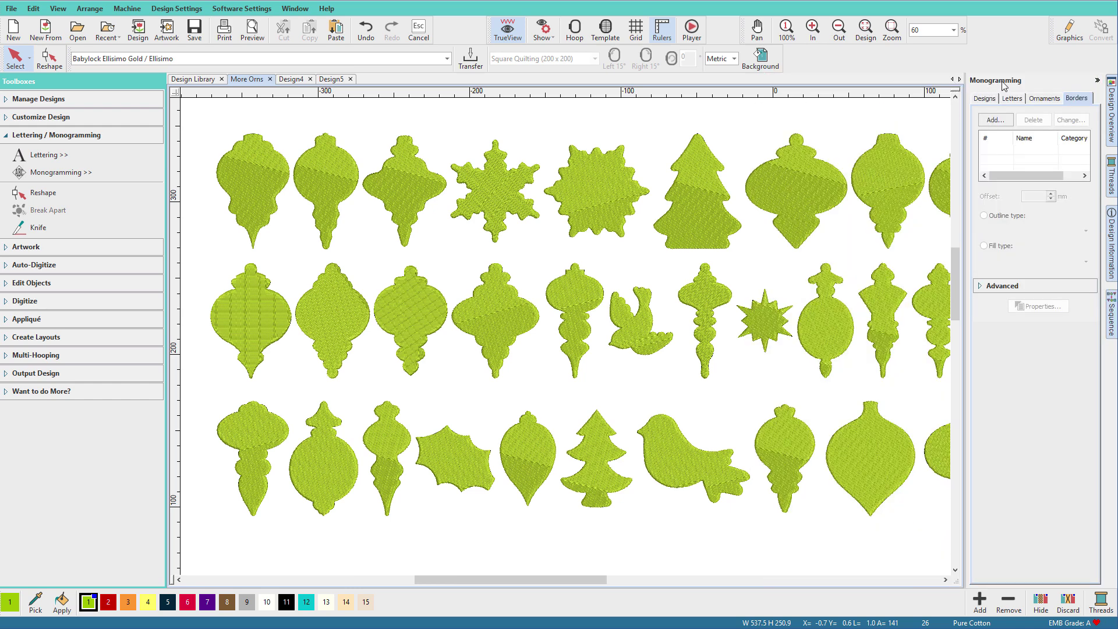
left_click(1097, 79)
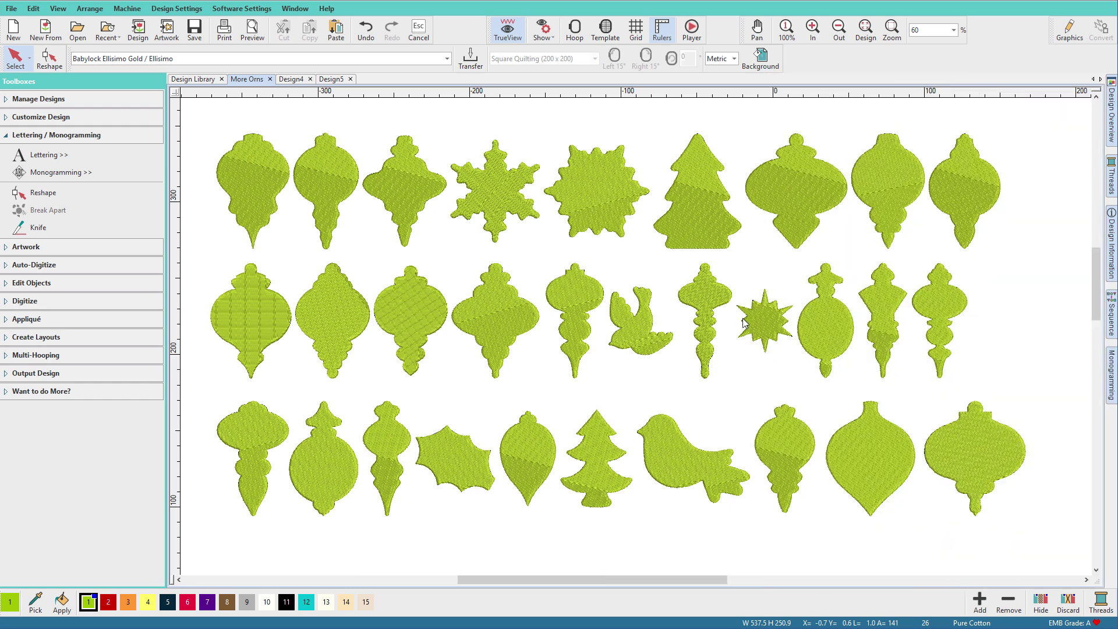